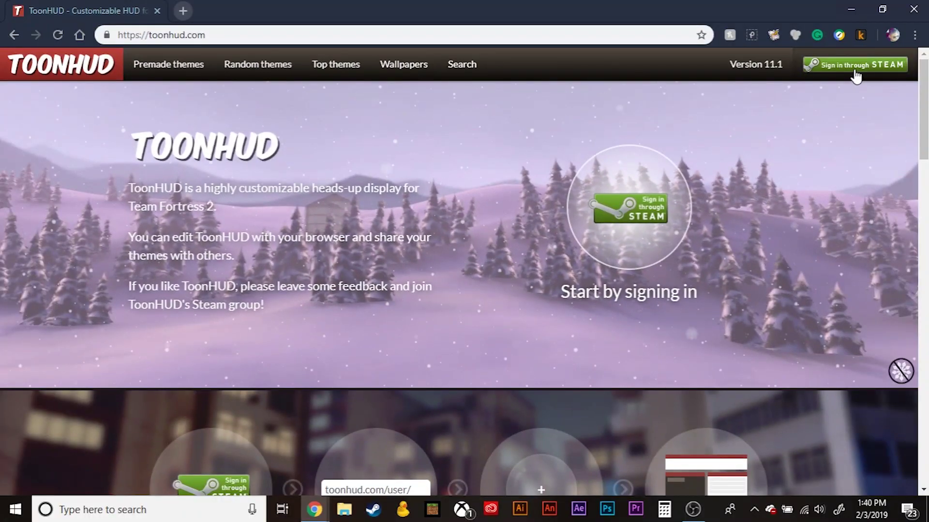
Step: Sign in to ToonHUD through Steam and start a new theme in the account's own themes
click(855, 76)
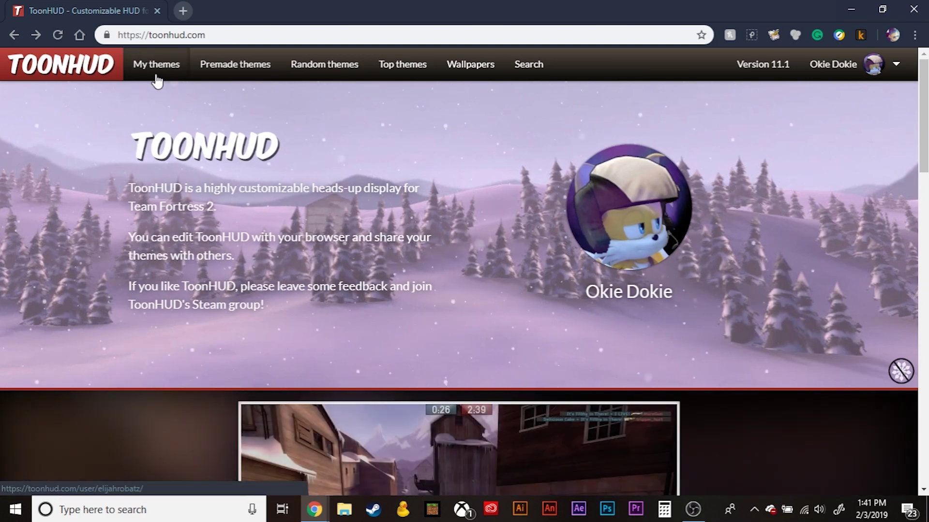
click(172, 78)
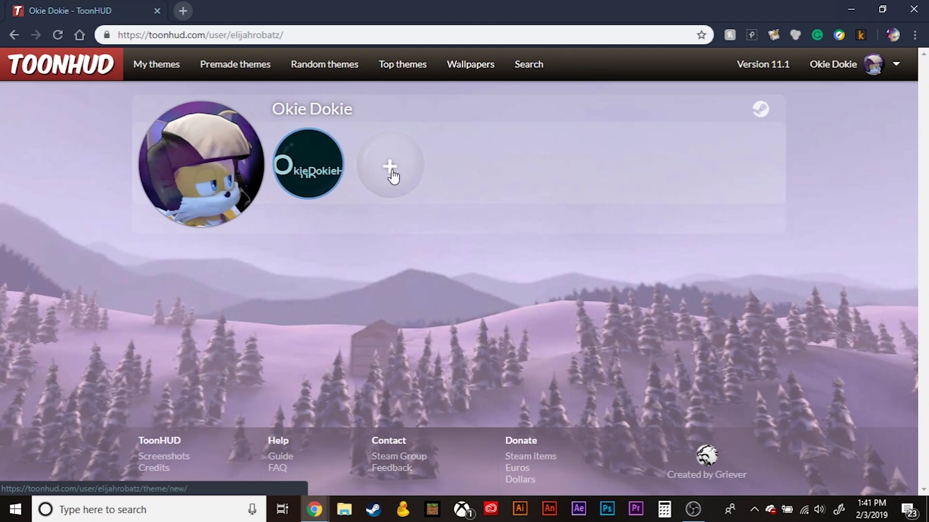
click(394, 175)
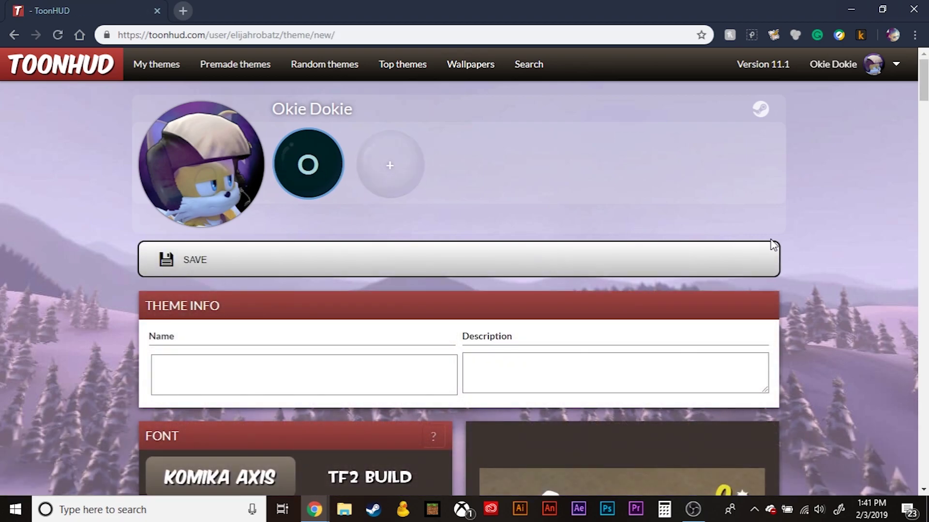
Step: Name the new theme OkieDokieHUD-V2 and describe it as the second HUD made by its author
scroll(580, 261, down, 2)
click(220, 286)
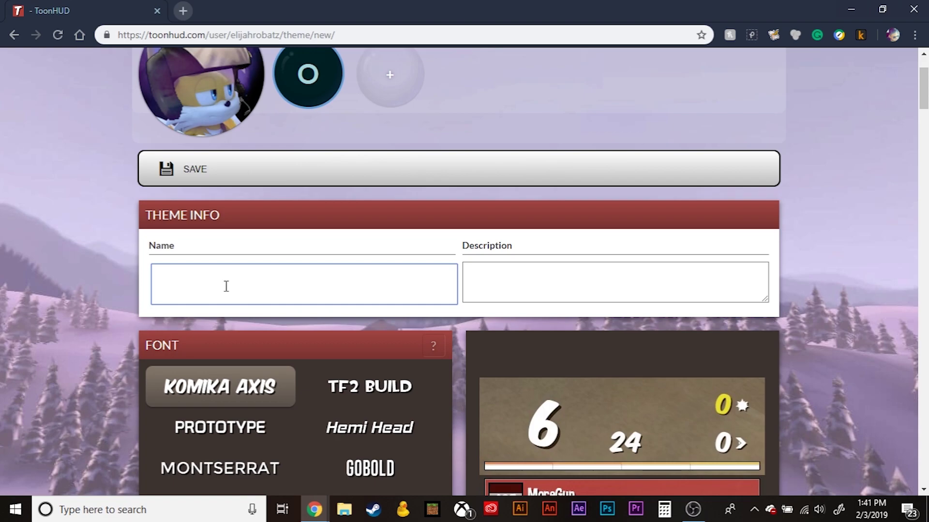
text(OkieDokieHUD)
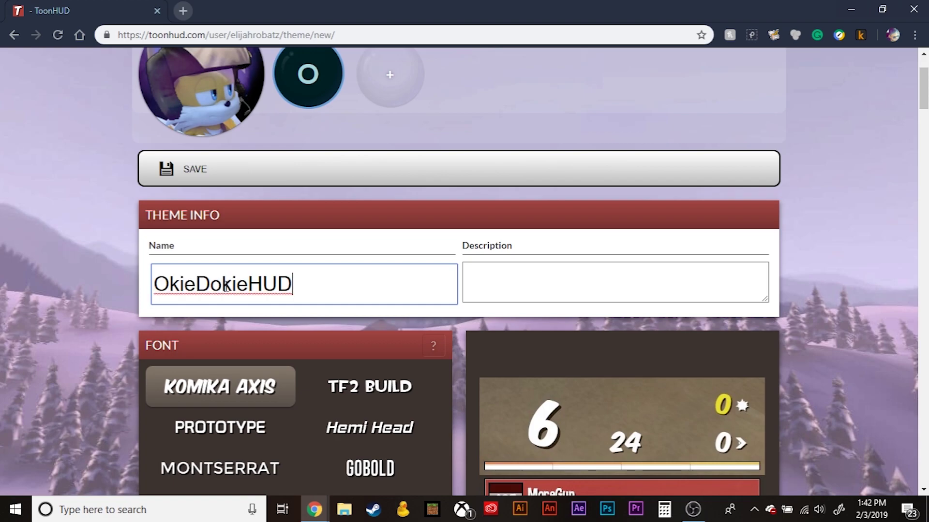
text(V2)
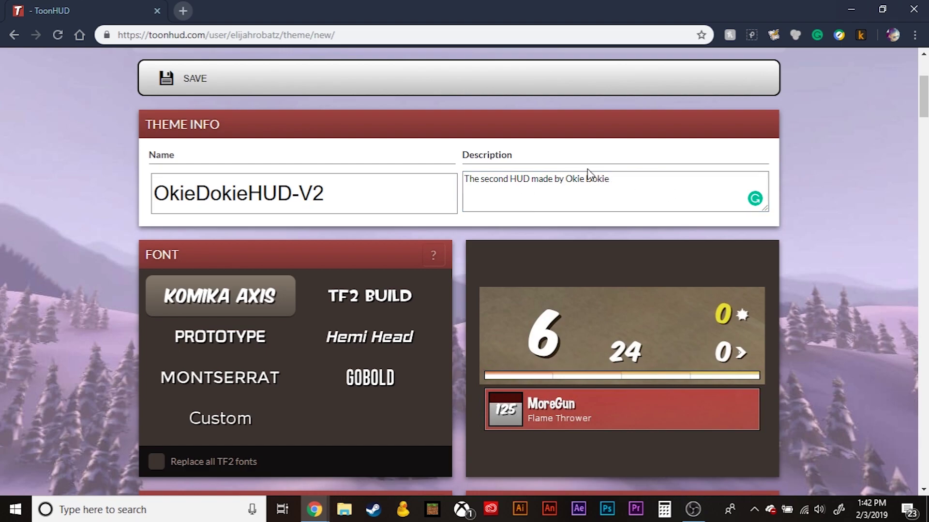
Step: Try TF2 Build, Prototype and other fonts in the HUD preview, and choose Hemi Head for the theme
scroll(463, 233, down, 2)
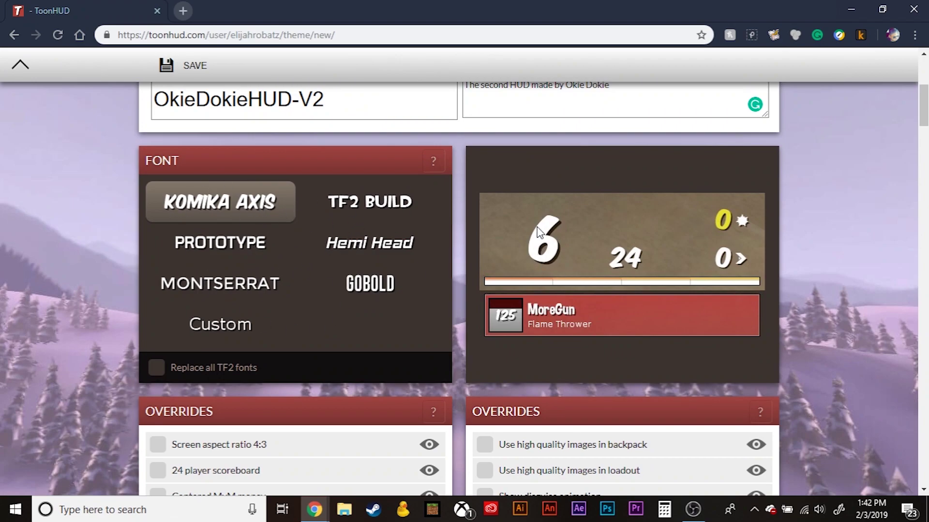
click(377, 241)
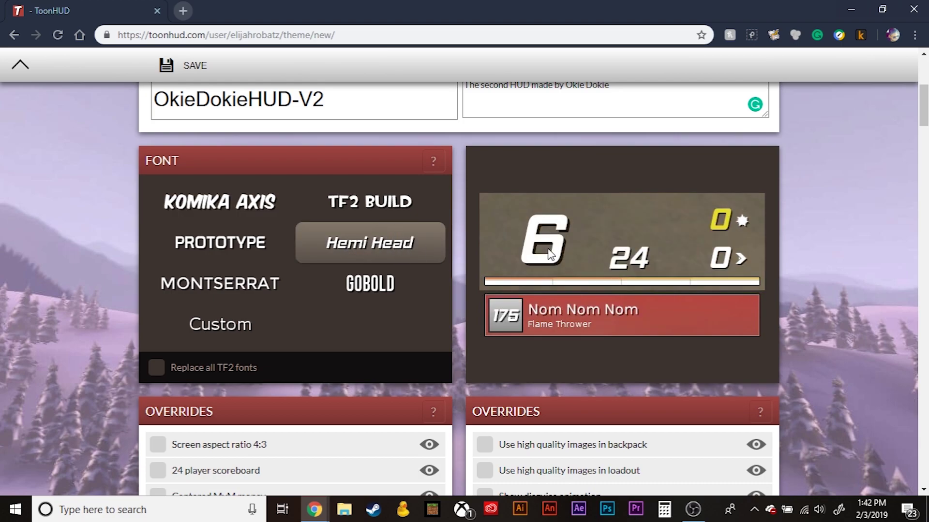
click(408, 215)
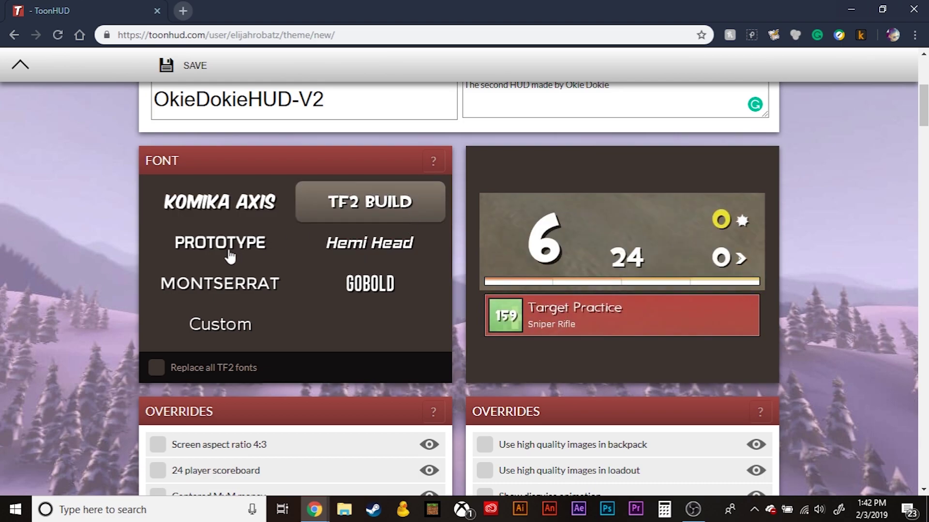
click(248, 244)
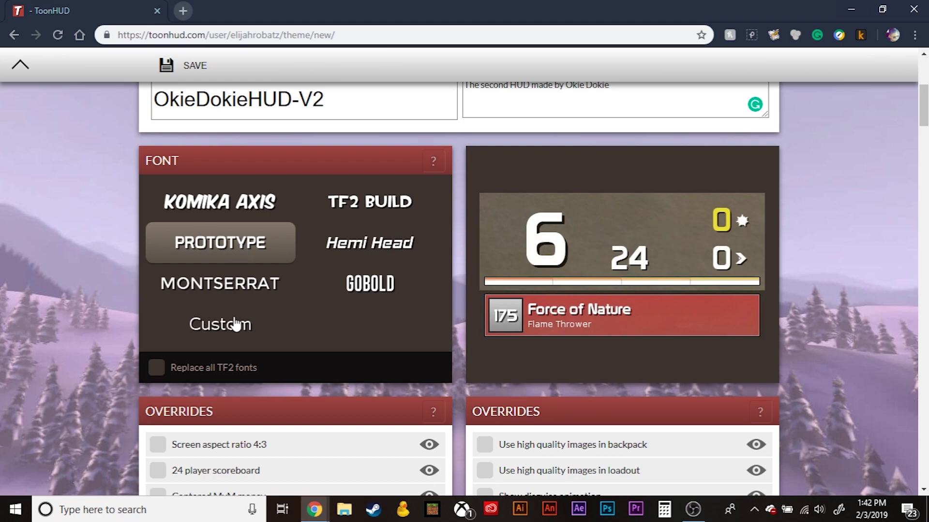
click(249, 310)
click(338, 285)
click(369, 246)
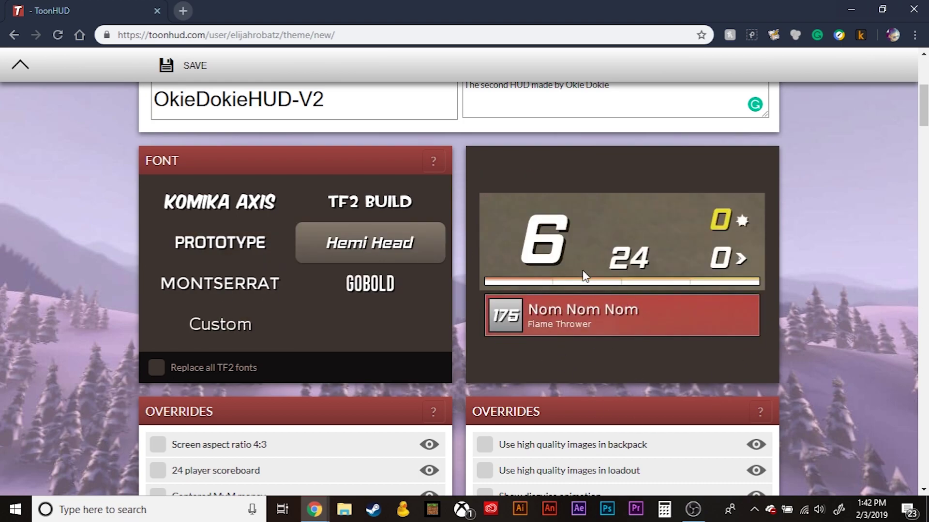
Step: Preview the Remove gradients override and enable it
scroll(646, 262, down, 3)
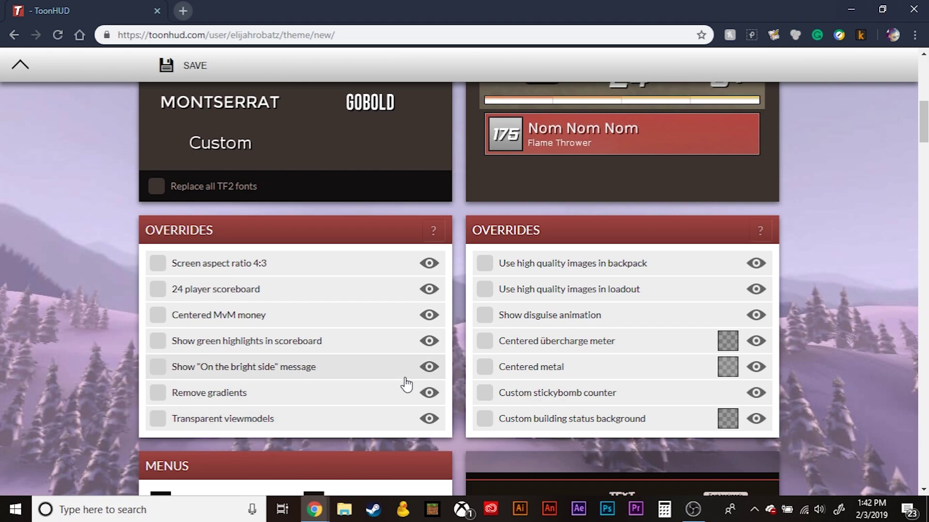
click(429, 392)
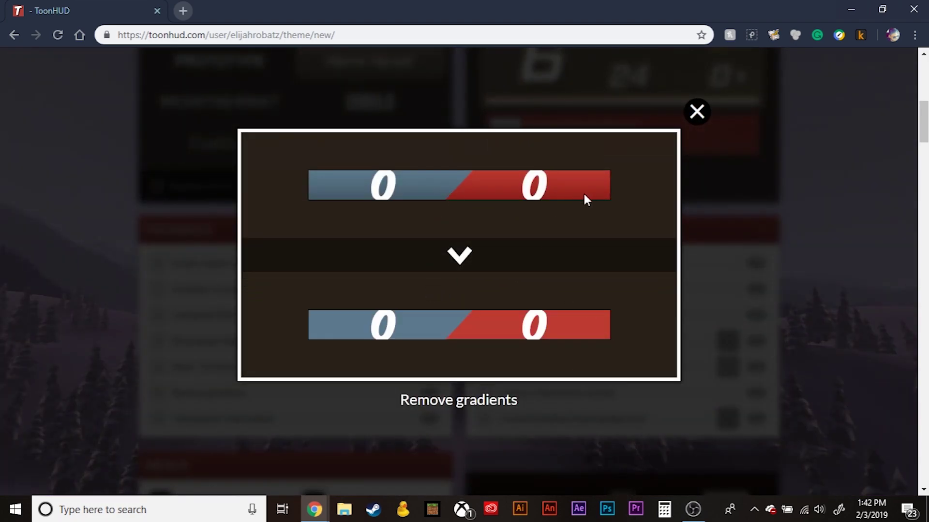
click(709, 117)
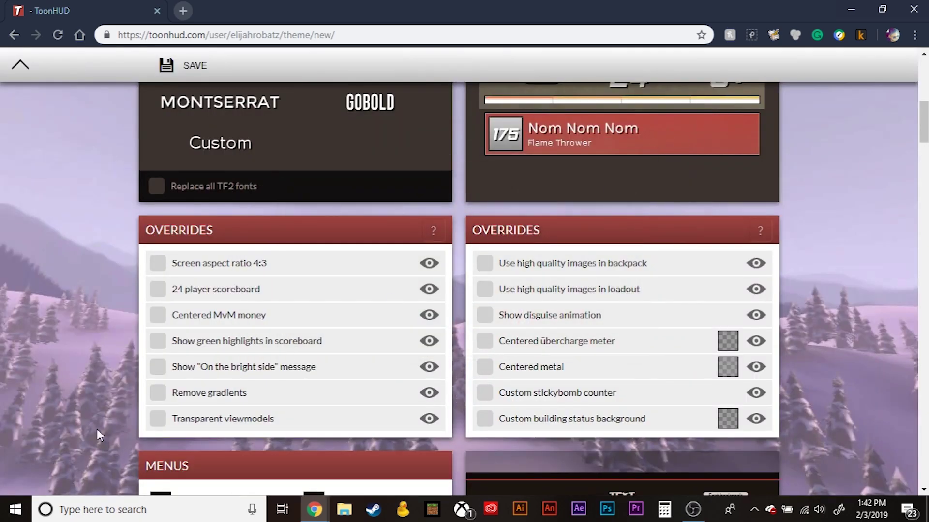
click(158, 394)
Step: Enable high quality images in the backpack and the loadout, previewing the backpack override
scroll(814, 262, down, 2)
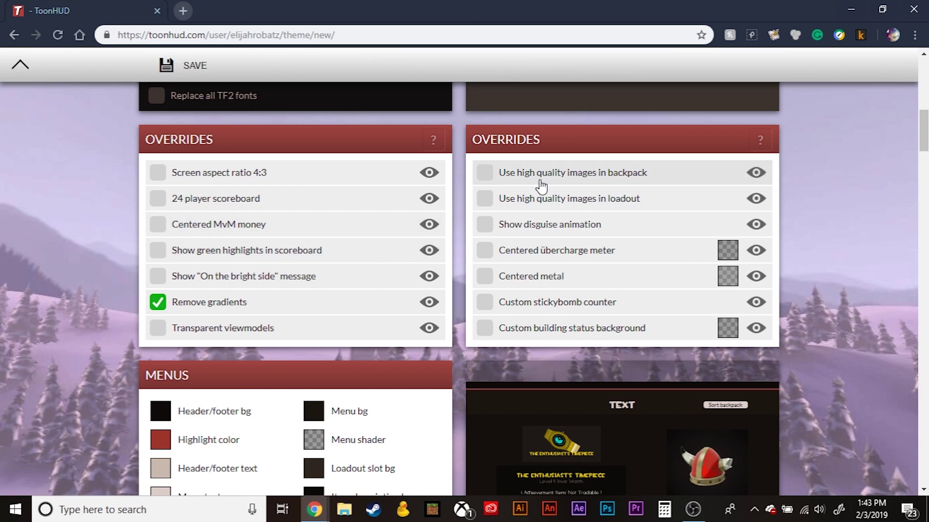
click(484, 175)
click(758, 174)
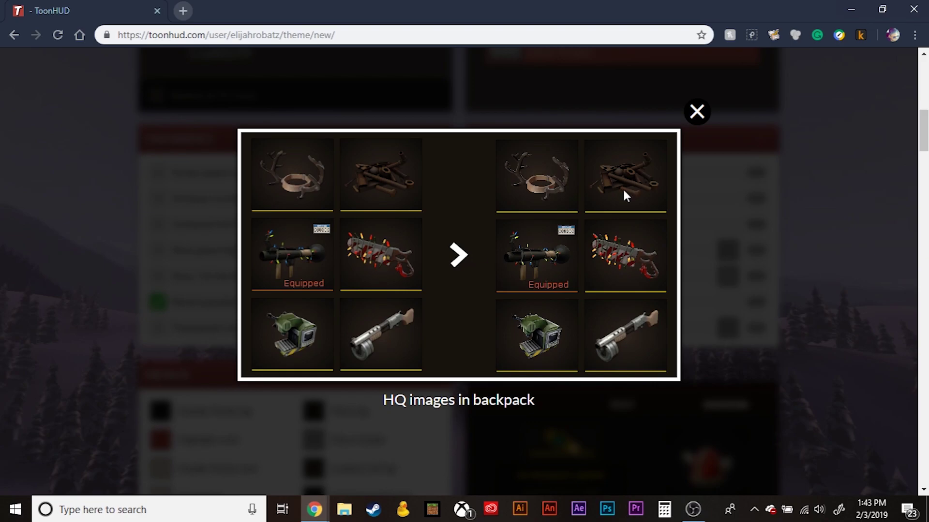
click(696, 116)
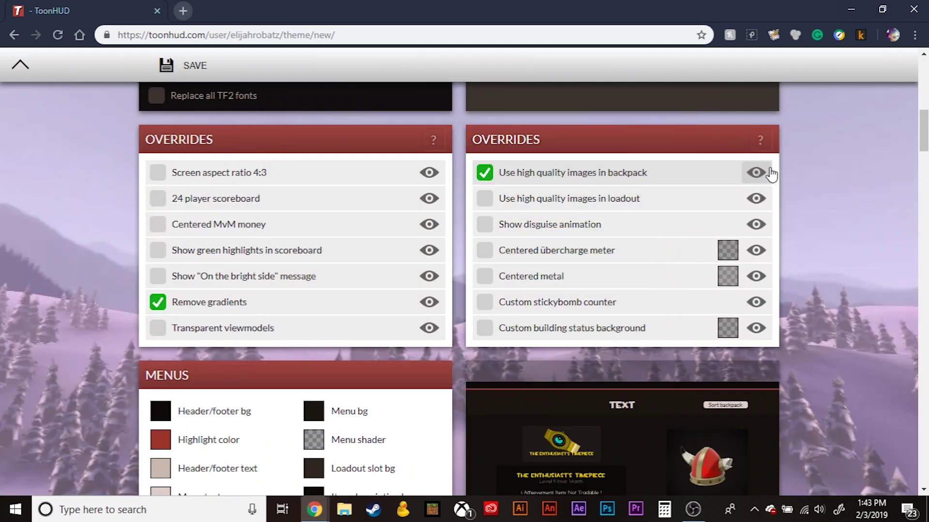
click(484, 202)
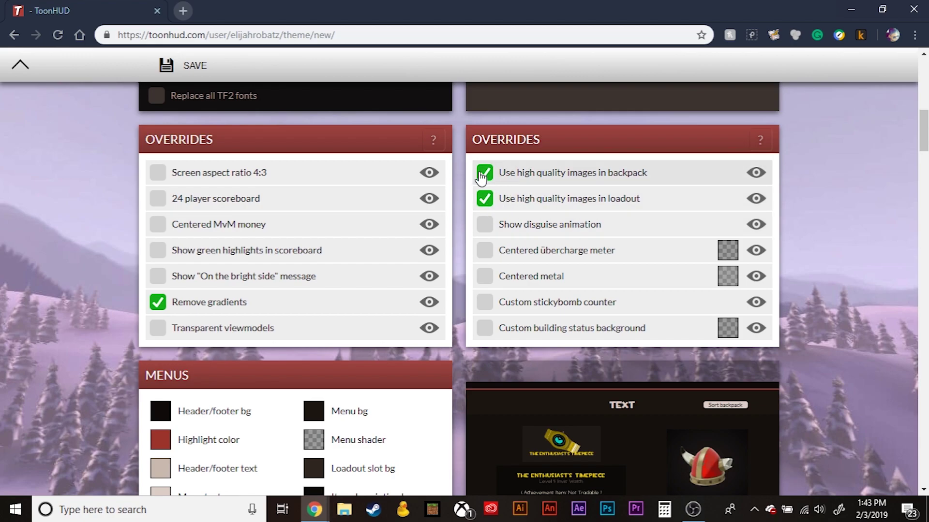
Step: Preview the Show disguise animation override and enable it
click(755, 224)
click(697, 115)
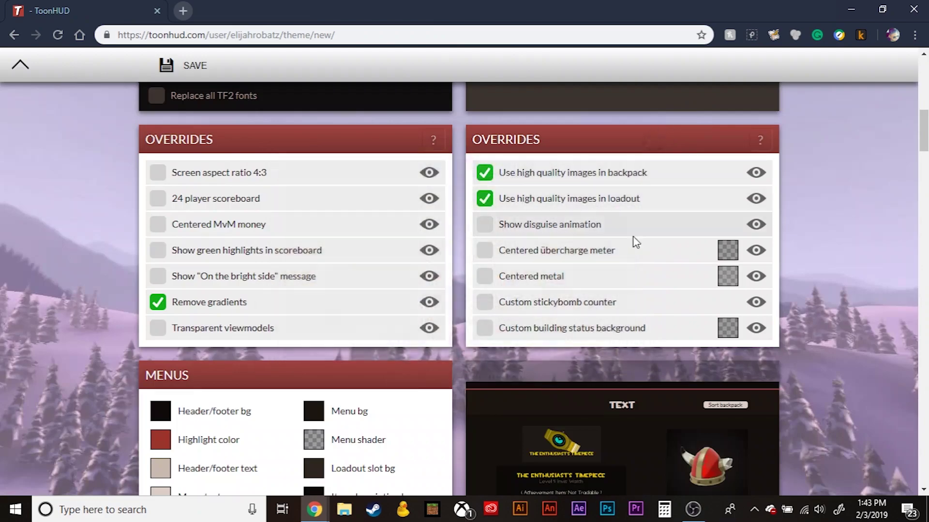
click(484, 225)
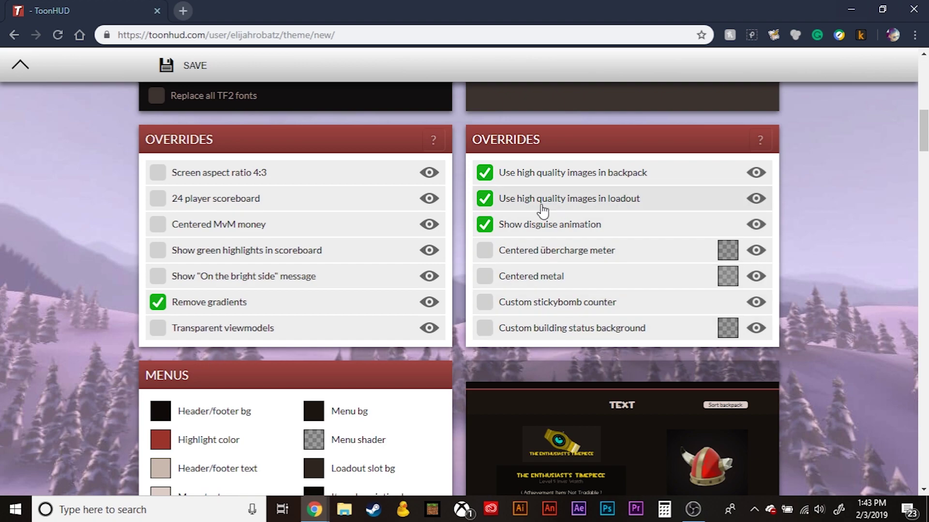
Step: Set the highlight color of the menus to teal, rgb(51, 156, 148)
scroll(481, 284, down, 4)
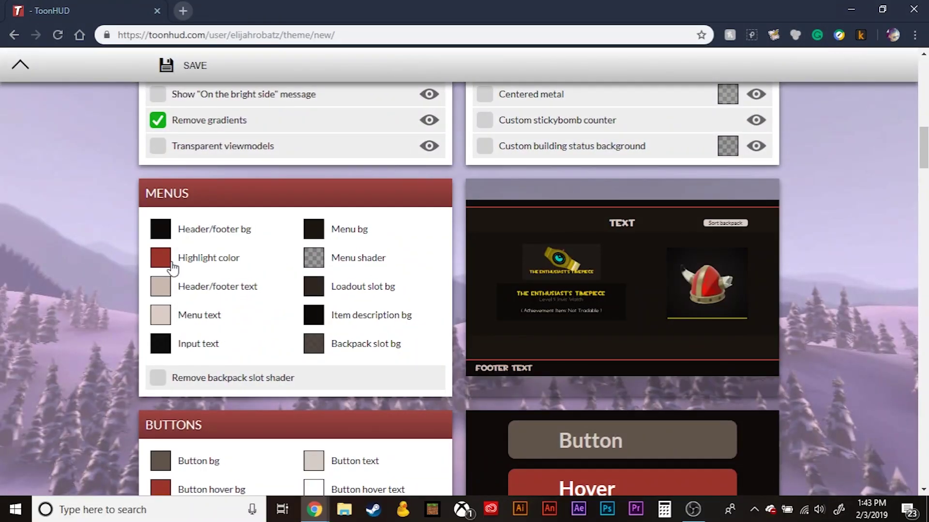
click(161, 259)
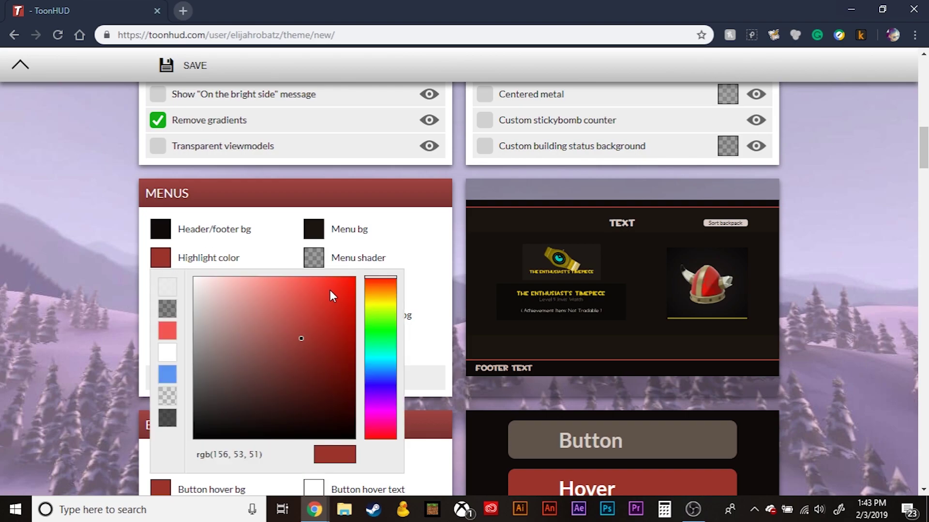
click(386, 356)
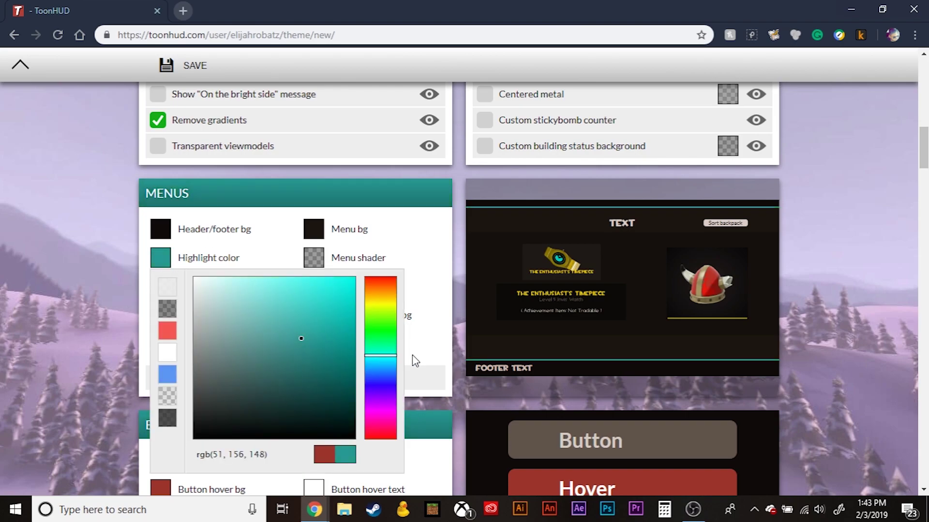
click(832, 241)
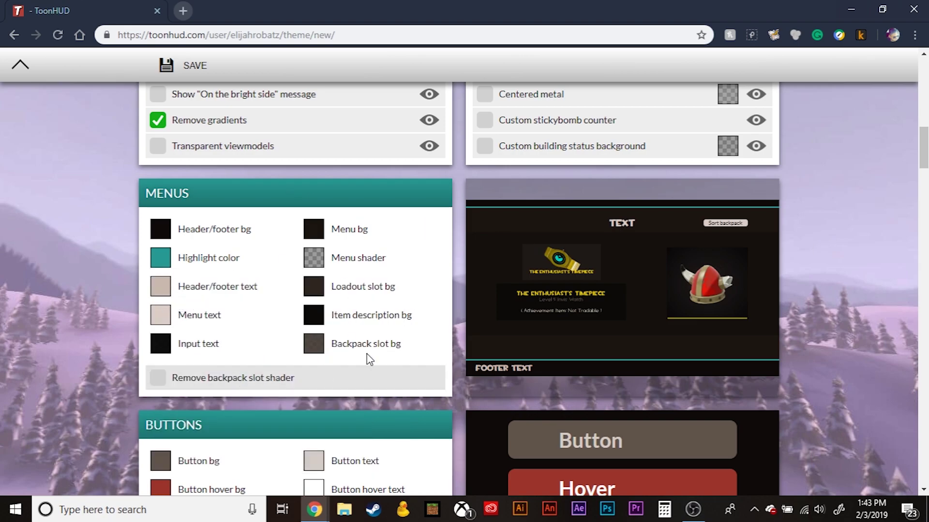
Step: Recolor the menu background blue, the menu text white and the loadout slot background dark purple
click(314, 231)
drag(404, 378, 403, 329)
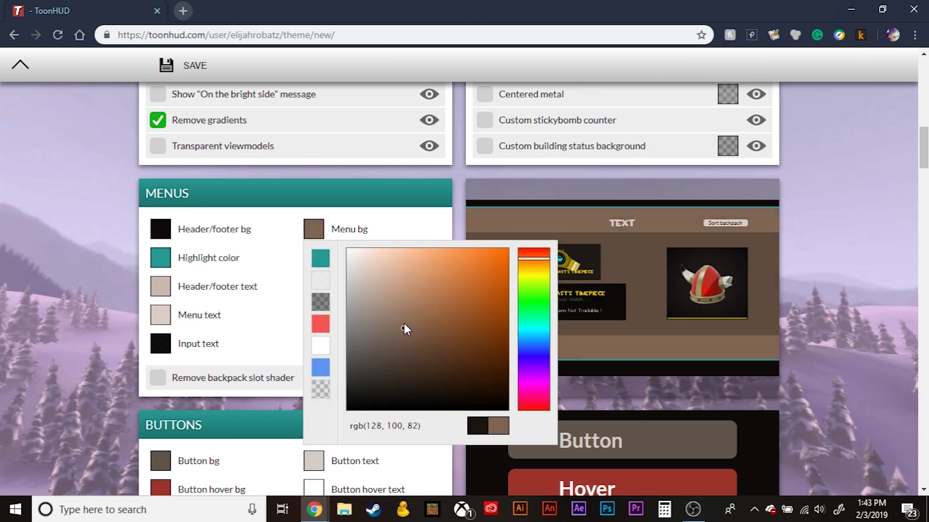
click(534, 336)
click(440, 303)
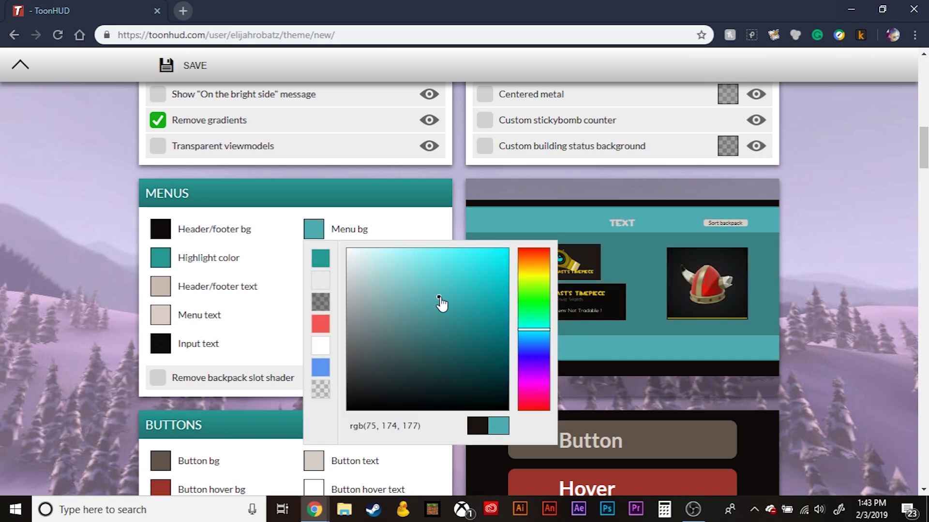
double_click(192, 399)
click(64, 372)
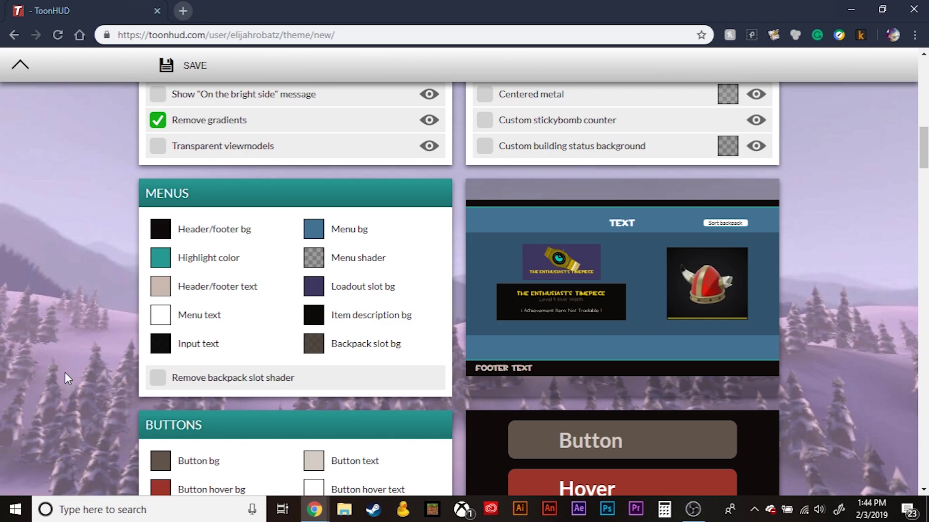
Step: Remove the backpack slot shader and set the backpack slot background to dark blue, rgb(33, 33, 76)
click(158, 379)
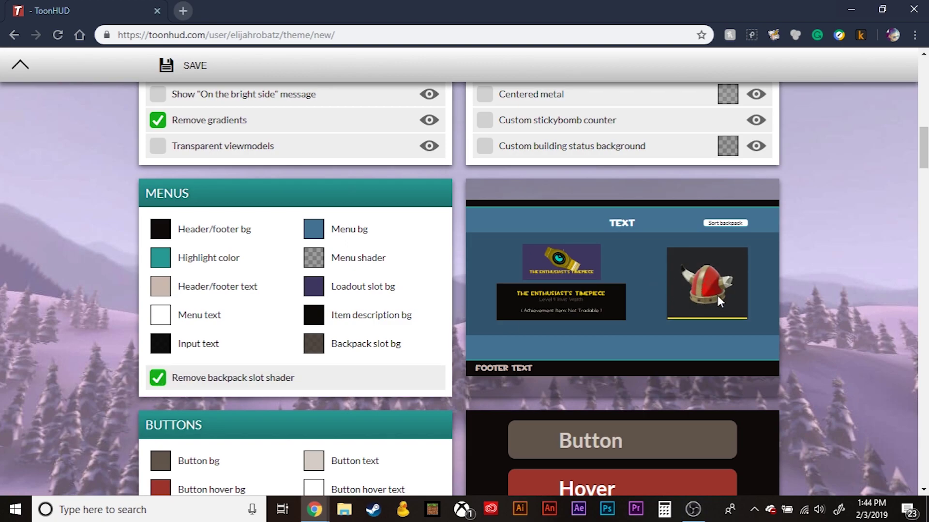
click(313, 344)
click(544, 231)
mouse_move(392, 253)
mouse_down()
mouse_move(400, 243)
mouse_move(387, 244)
mouse_up()
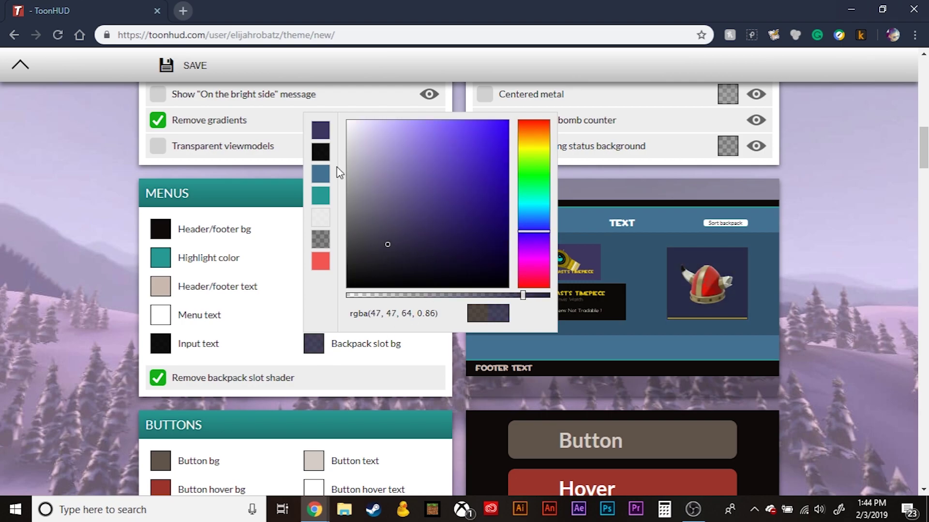
click(317, 137)
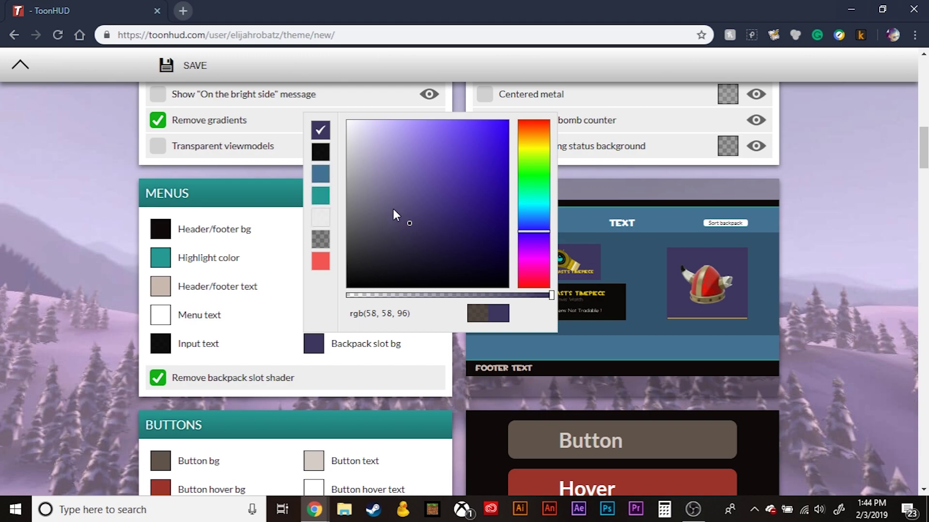
click(435, 231)
drag(434, 233, 437, 239)
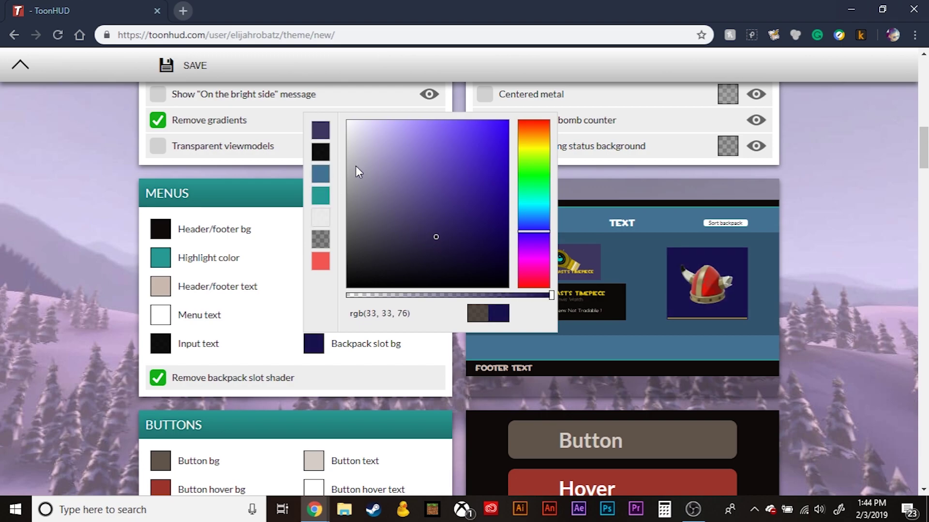
click(259, 404)
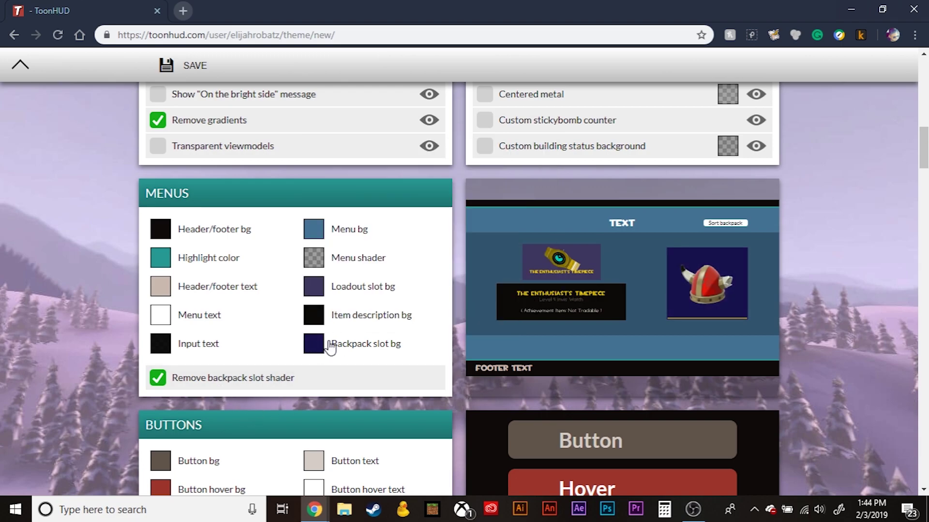
Step: Match the loadout slot background to the backpack slot background, rgb(33, 33, 76)
click(313, 286)
click(318, 107)
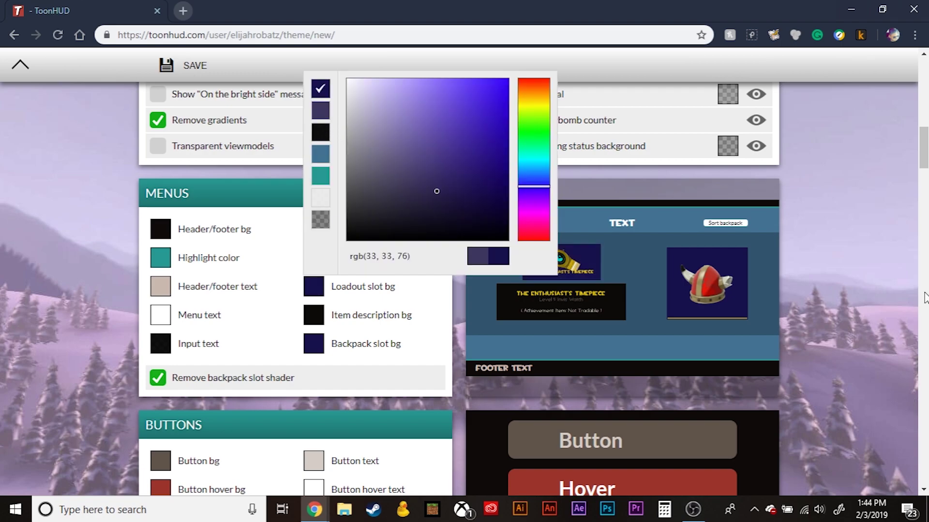
Step: Set the menu background to a purplish blue and the menu highlight color to bright cyan, rgb(0, 255, 236)
click(542, 277)
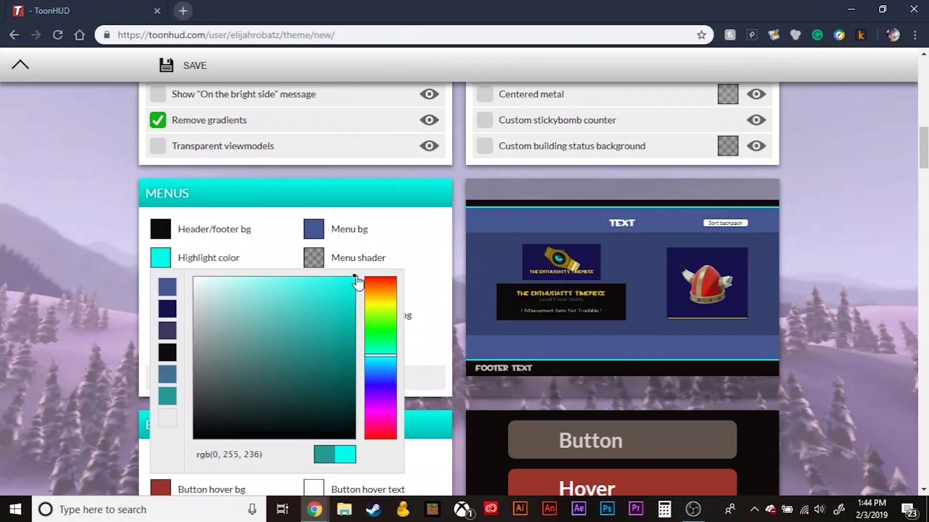
mouse_move(357, 276)
mouse_down()
mouse_move(349, 289)
mouse_move(367, 274)
mouse_up()
click(520, 213)
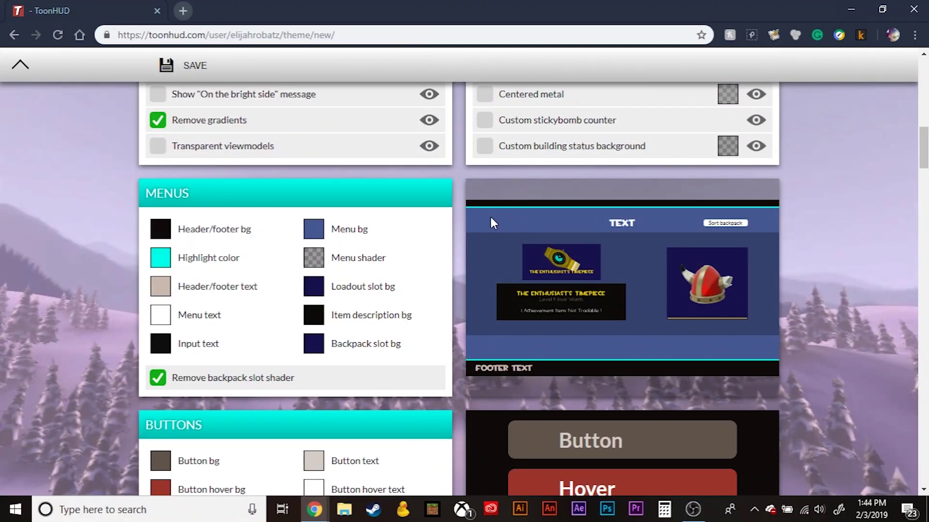
Step: Set the background color of the theme's buttons to dark teal, rgb(58, 86, 87)
scroll(684, 258, down, 2)
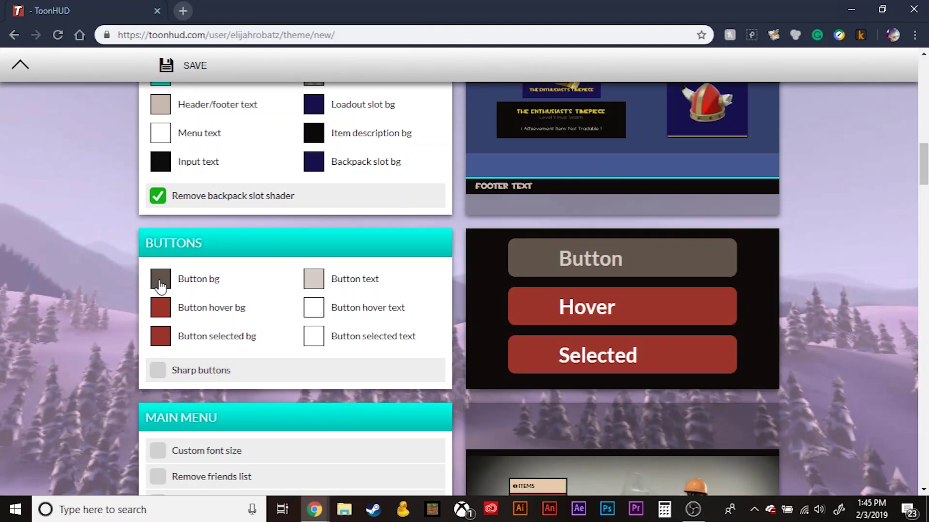
click(160, 285)
mouse_move(257, 184)
mouse_down()
mouse_move(256, 155)
mouse_move(247, 165)
mouse_up()
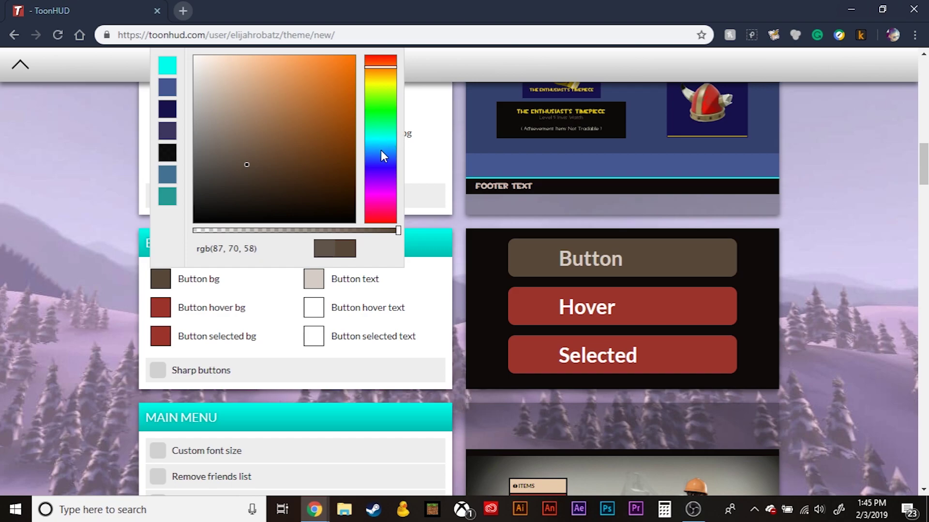
drag(365, 67, 390, 141)
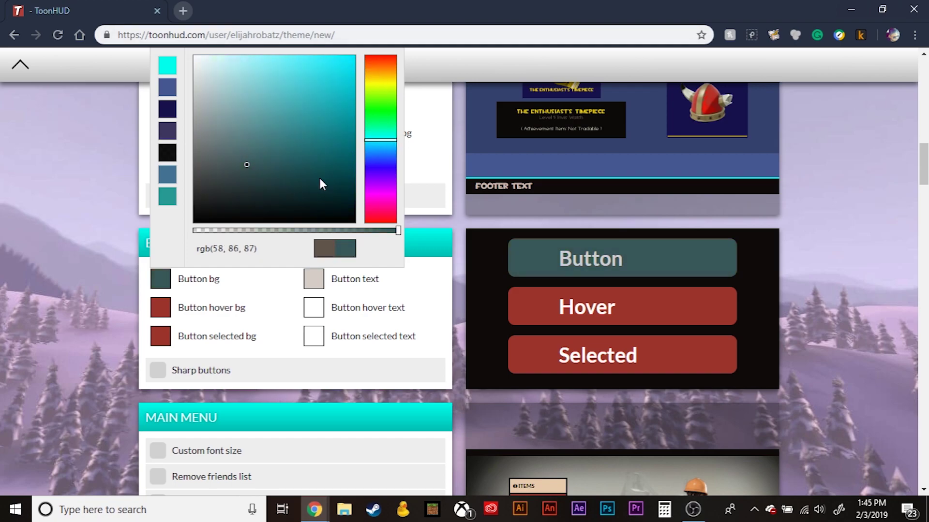
Step: Recolor the button hover and selected backgrounds teal, using rgb(51, 156, 151) for the selected state
click(160, 336)
click(167, 252)
click(382, 196)
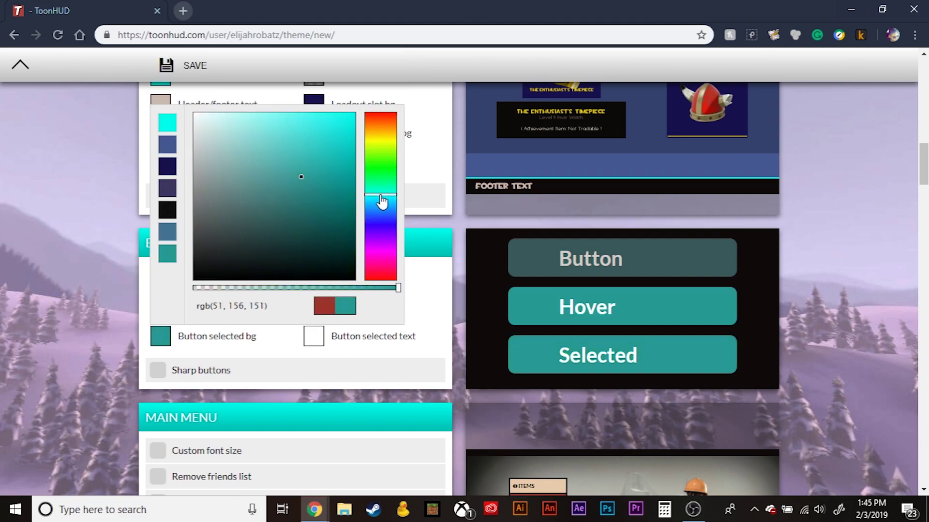
click(145, 343)
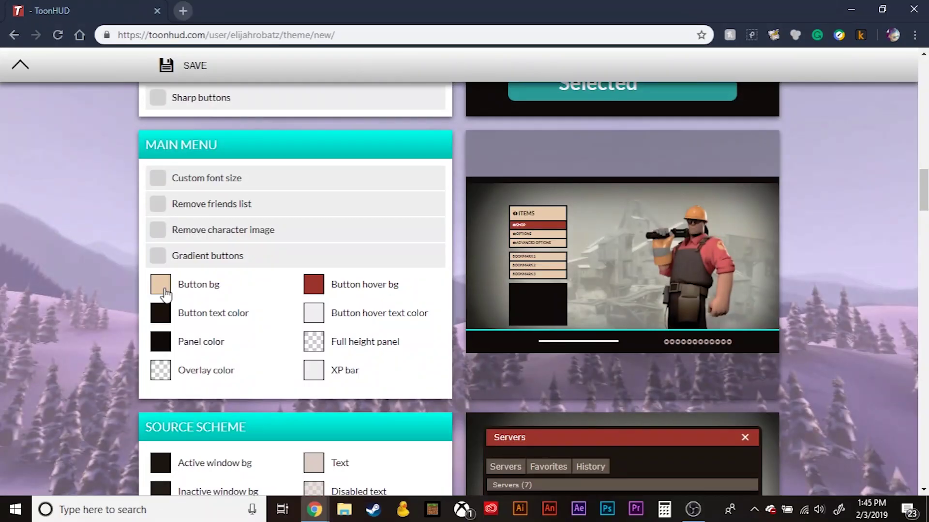
Step: Set the main menu button background to light cyan, rgb(172, 232, 225), and its button hover background to blue
click(160, 284)
mouse_move(366, 86)
mouse_down()
mouse_move(387, 146)
mouse_move(382, 140)
mouse_up()
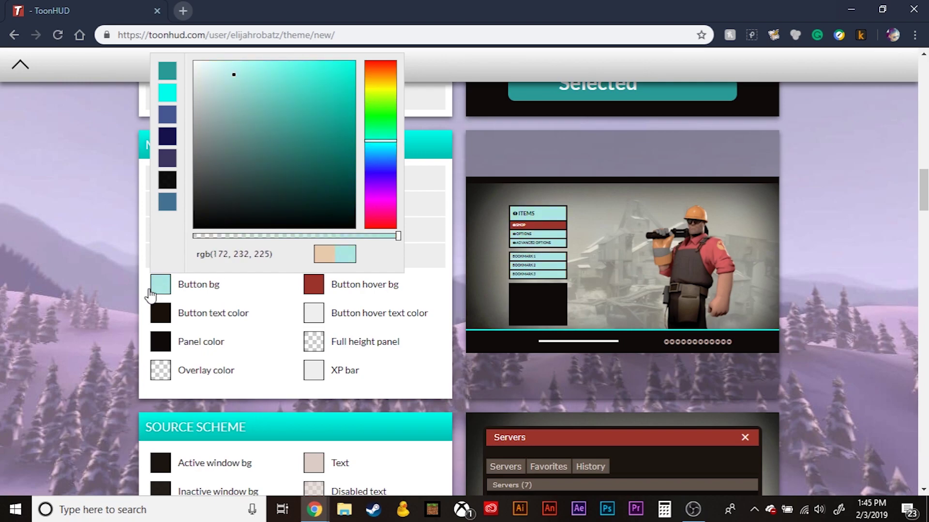
click(264, 316)
click(319, 288)
drag(534, 62, 534, 153)
click(105, 270)
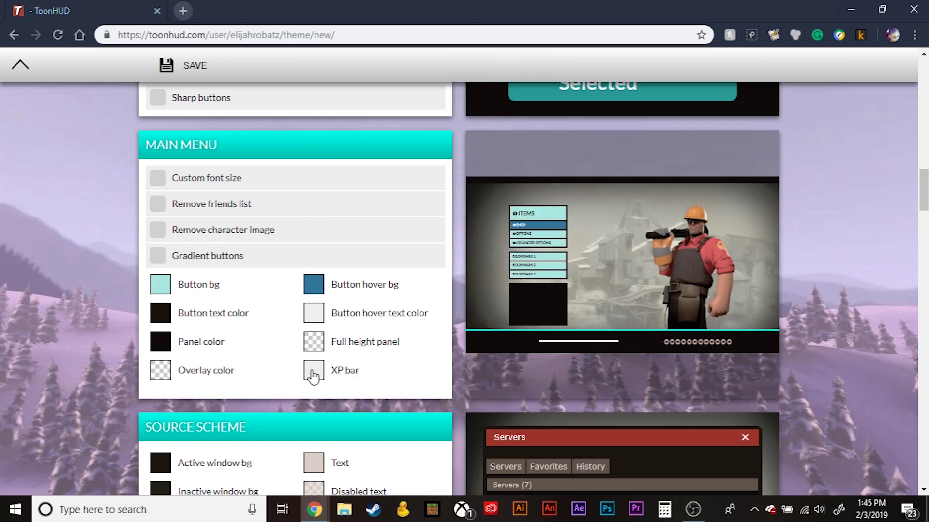
Step: Set the main menu XP bar color to orange, rgb(239, 134, 0)
click(313, 371)
mouse_move(400, 245)
mouse_down()
mouse_move(455, 233)
mouse_move(417, 199)
mouse_move(466, 217)
mouse_move(521, 144)
mouse_move(541, 177)
mouse_move(542, 169)
mouse_up()
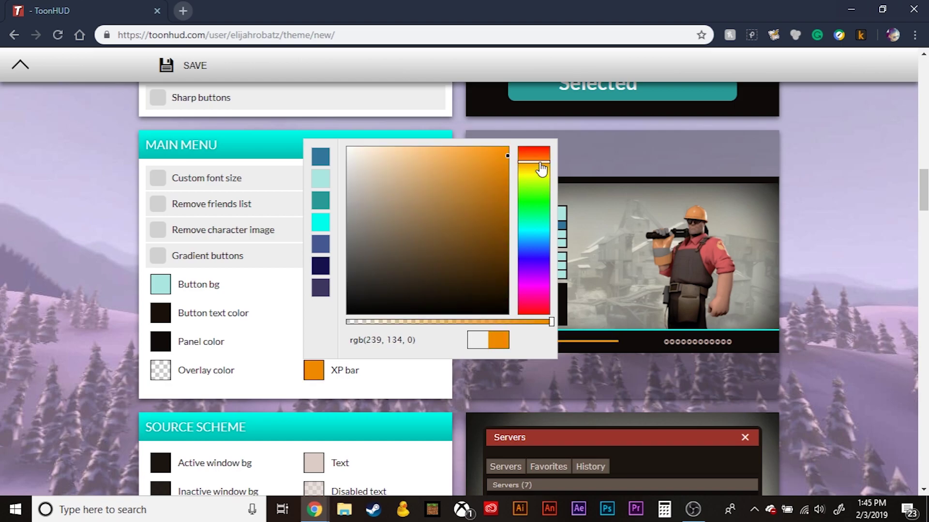
click(828, 258)
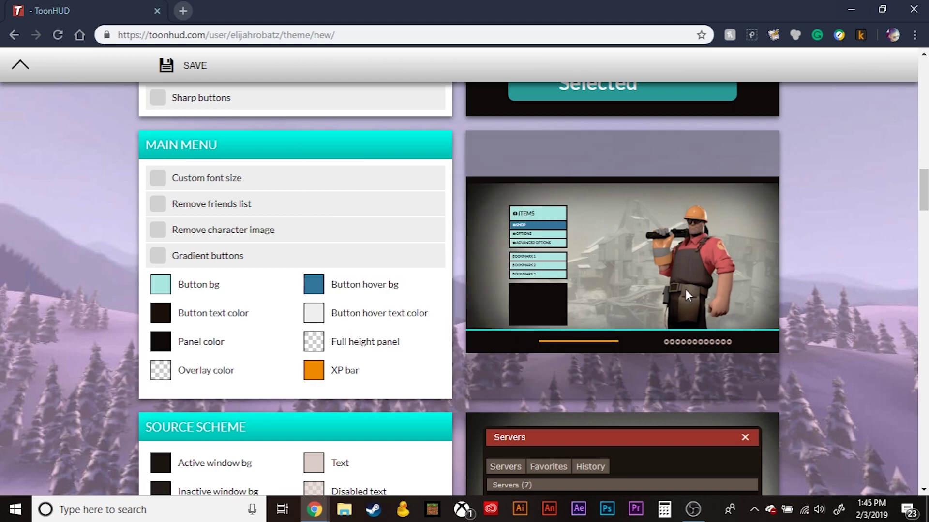
Step: Set the Source Scheme title background to green
scroll(460, 341, down, 2)
scroll(432, 303, down, 3)
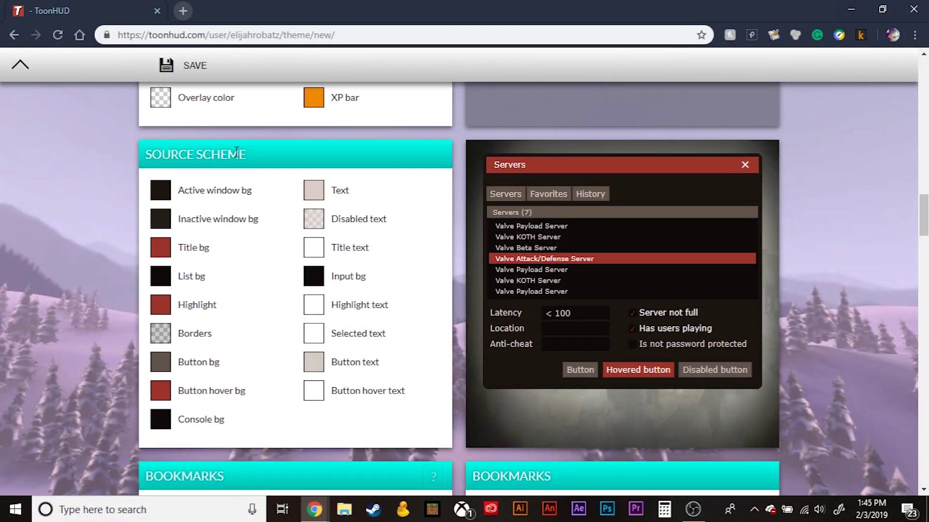
click(161, 248)
drag(367, 315, 385, 342)
click(66, 258)
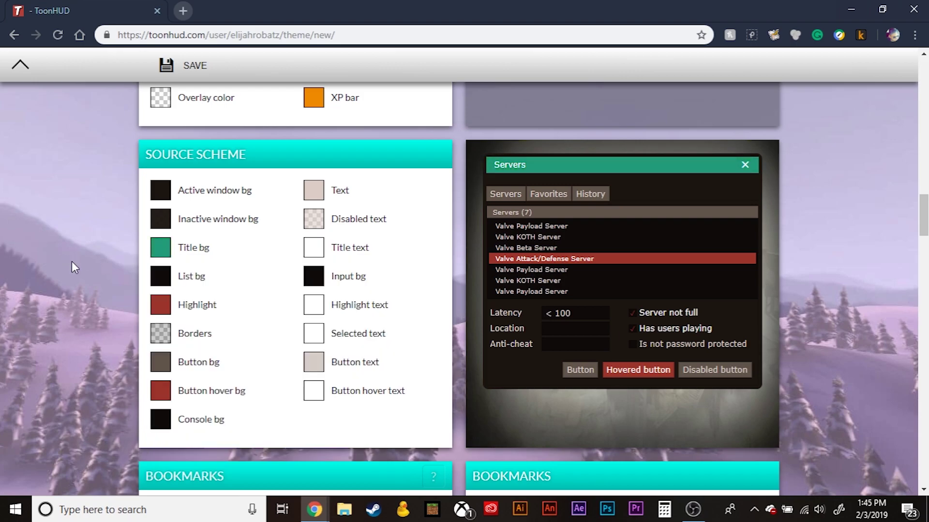
Step: Set the Source Scheme highlight to teal and its button hover background to a similar teal blue
click(161, 305)
drag(380, 109, 387, 164)
click(157, 398)
mouse_move(383, 255)
mouse_down()
mouse_move(386, 266)
mouse_move(382, 256)
mouse_up()
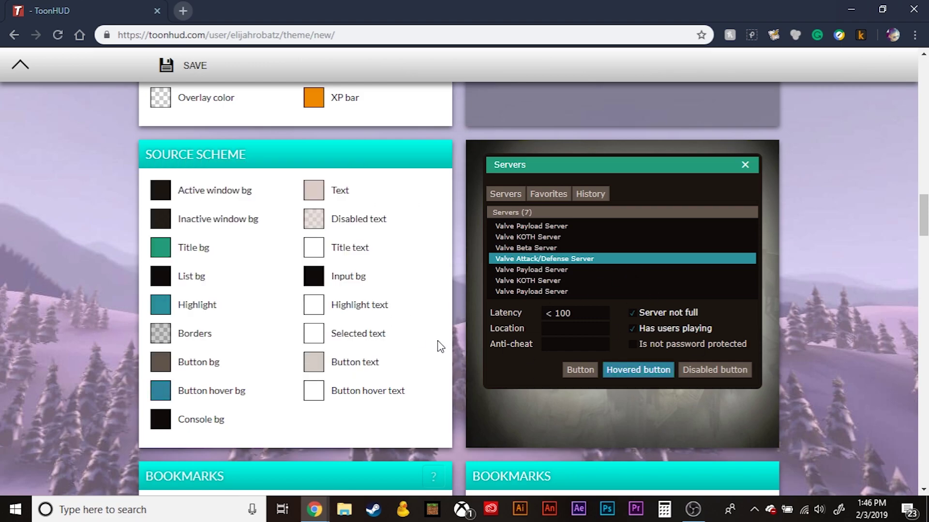
Step: Set the Source Scheme text color to black, rgb(0, 0, 0)
click(315, 196)
drag(379, 280, 315, 405)
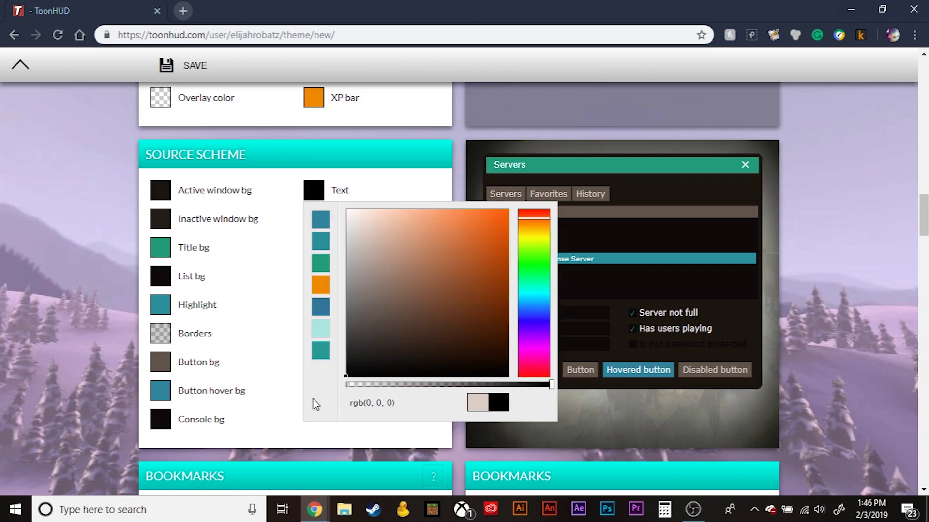
click(39, 306)
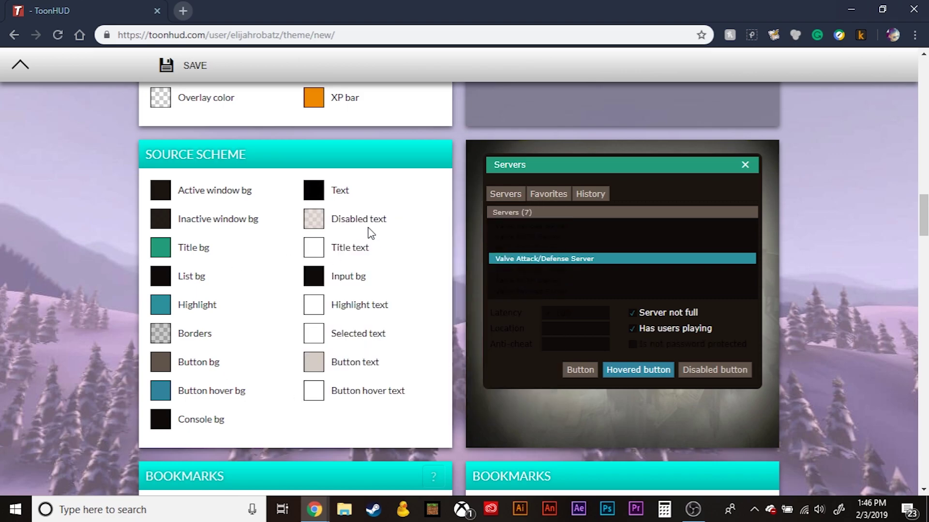
Step: Set the Source Scheme input background to light brown, rgb(180, 160, 143)
click(312, 278)
mouse_move(400, 187)
mouse_down()
mouse_move(388, 92)
mouse_move(376, 76)
mouse_move(380, 102)
mouse_up()
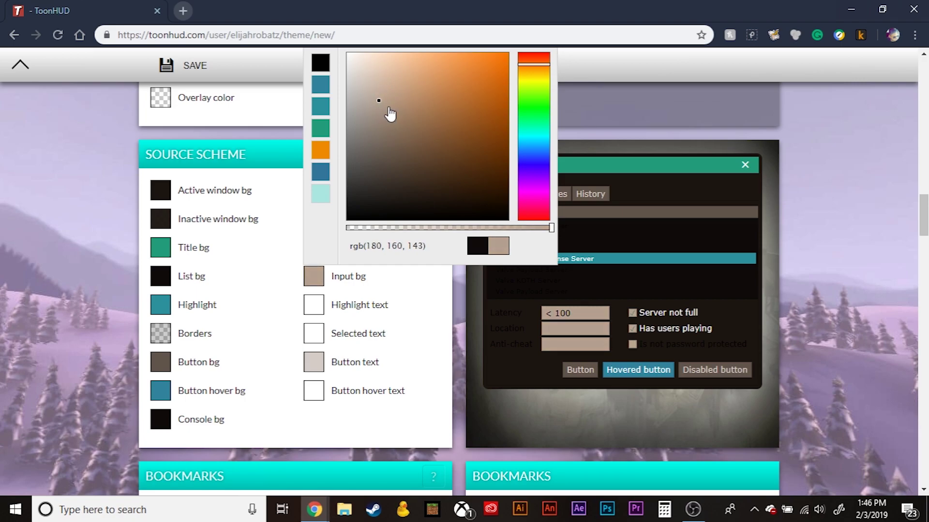
click(902, 325)
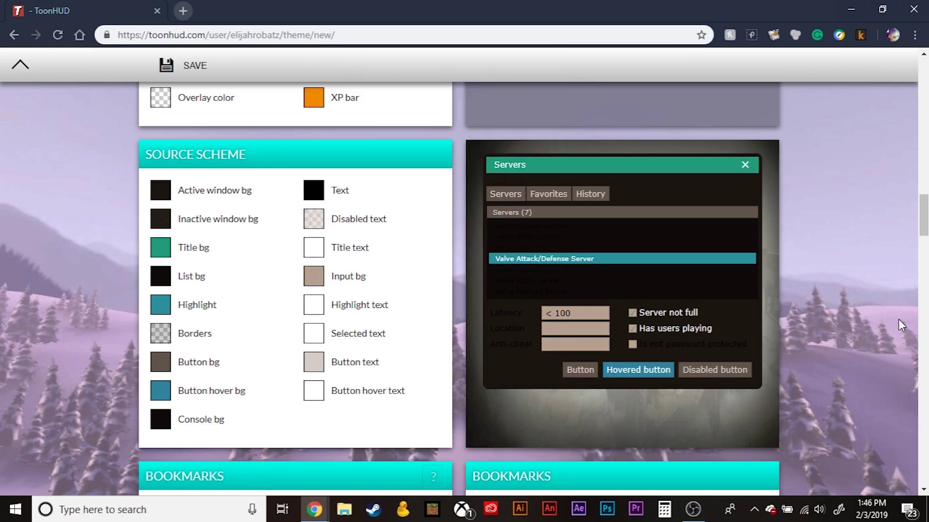
Step: Set the Source Scheme list background to light green, rgb(157, 222, 189)
click(164, 286)
drag(387, 80, 382, 122)
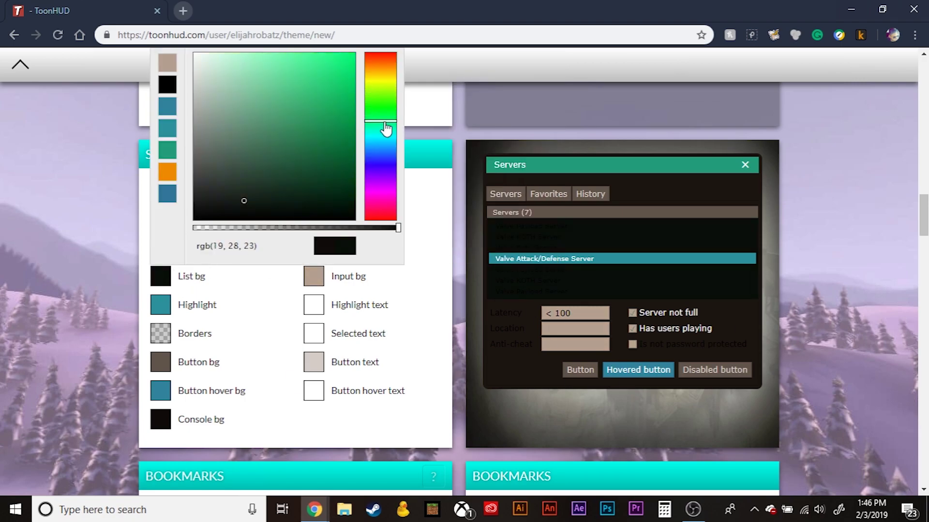
click(239, 97)
drag(239, 97, 239, 73)
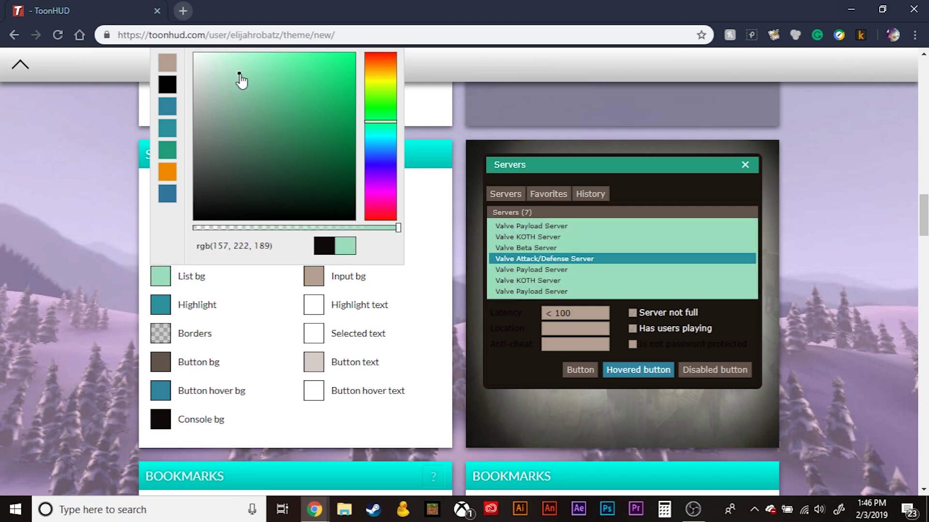
click(86, 267)
Step: Set the Source Scheme console background to teal
click(160, 421)
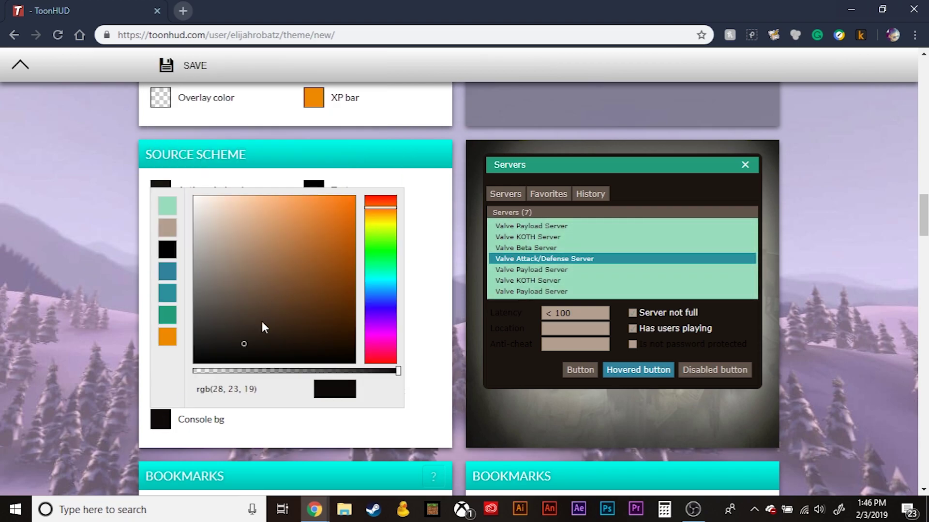
drag(375, 251, 382, 279)
mouse_move(269, 263)
mouse_down()
mouse_move(270, 240)
mouse_move(273, 311)
mouse_move(278, 240)
mouse_move(280, 256)
mouse_up()
Step: Set the active window background to muted teal, rgb(113, 177, 163), and the inactive window background to a lighter teal
click(154, 185)
click(159, 193)
mouse_move(233, 327)
mouse_down()
mouse_move(248, 248)
mouse_move(241, 267)
mouse_move(252, 284)
mouse_move(260, 262)
mouse_up()
drag(378, 271, 378, 290)
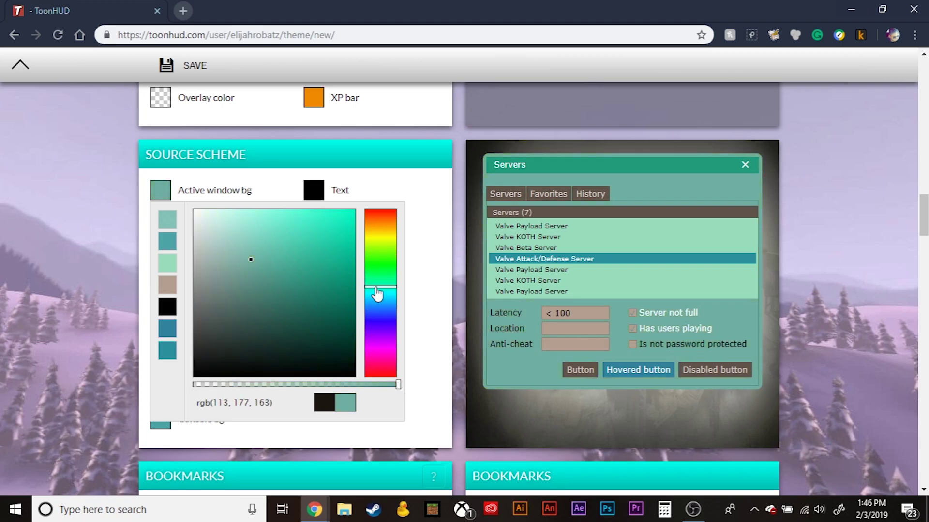
click(66, 284)
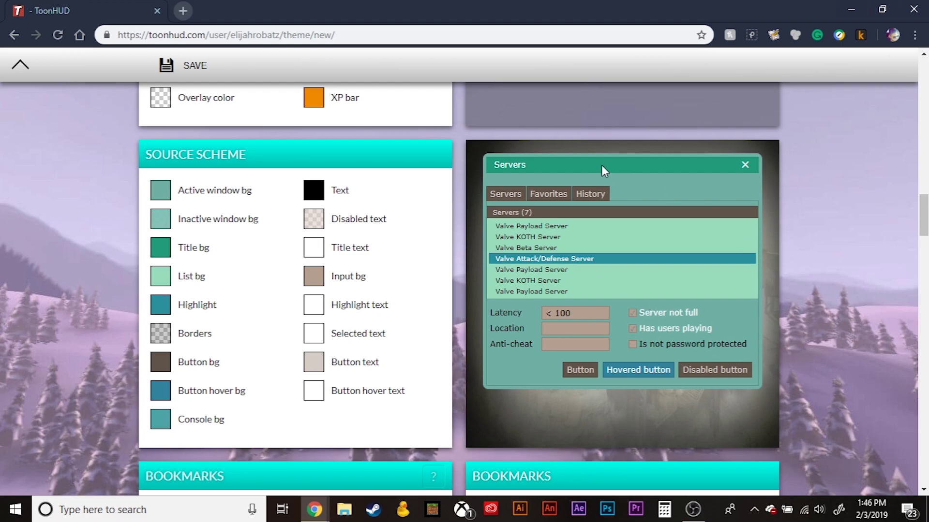
Step: Enable Bookmark 1 to examine its name and command fields, leaving them empty, and disable it again
scroll(511, 221, down, 2)
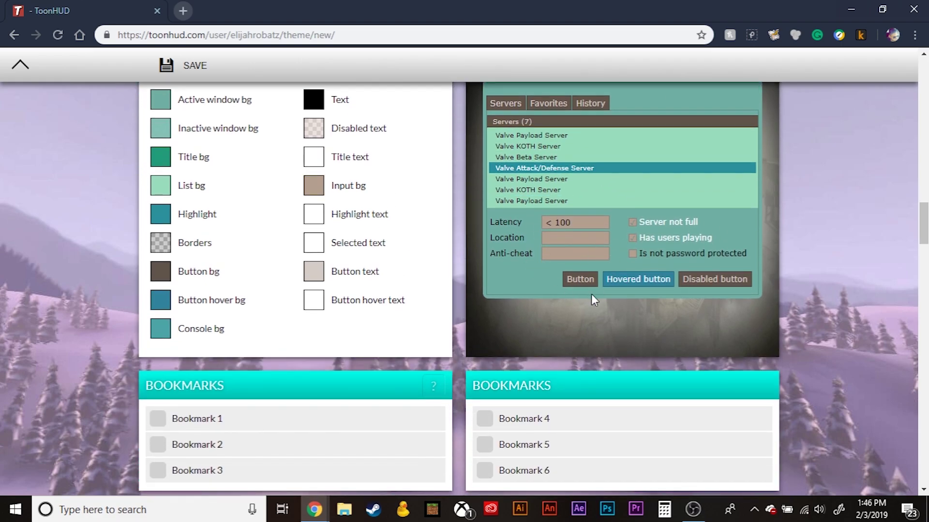
scroll(484, 316, down, 6)
scroll(161, 324, up, 2)
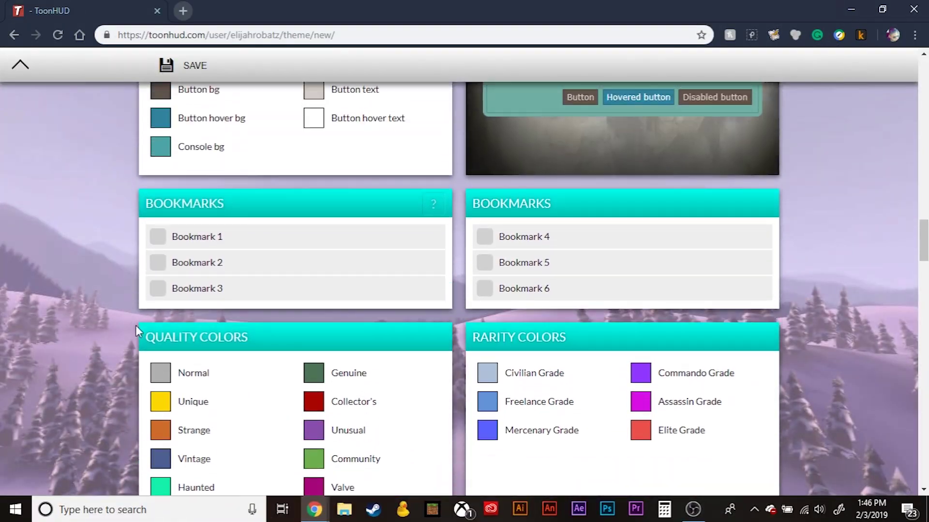
click(157, 237)
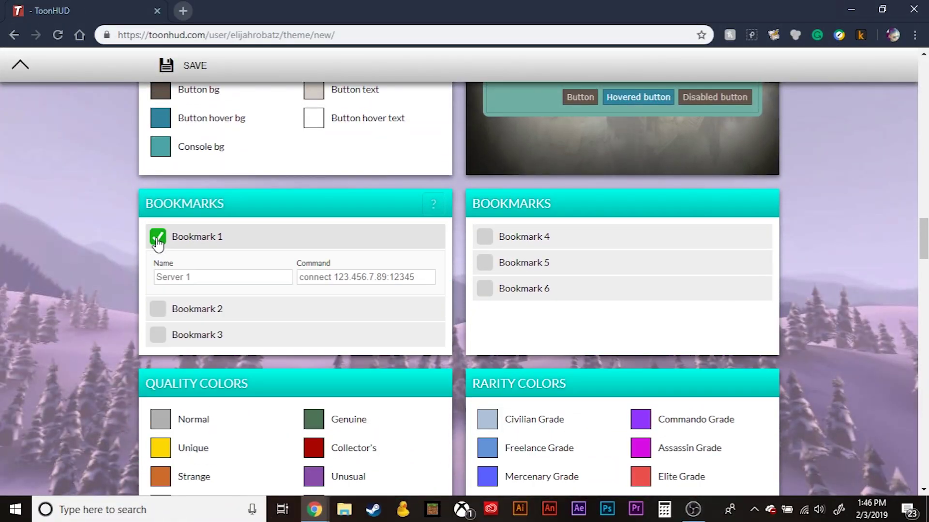
click(184, 278)
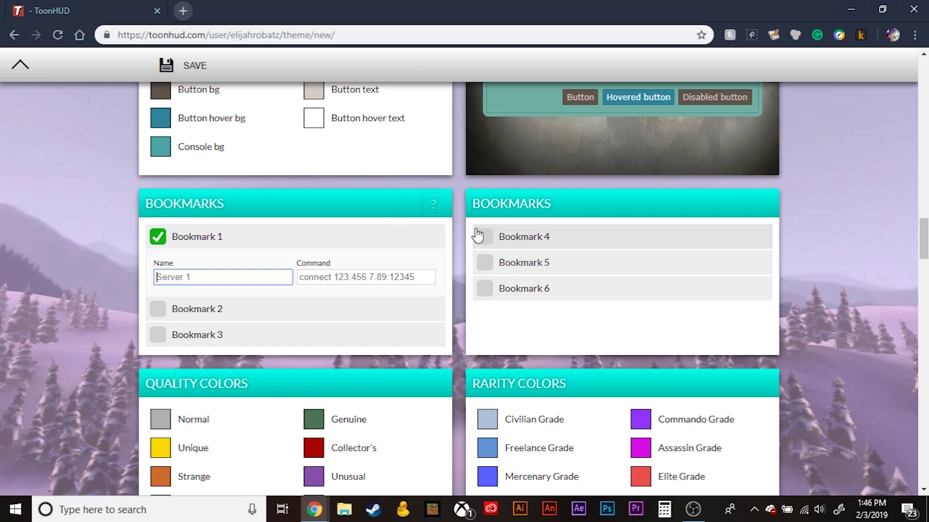
click(314, 276)
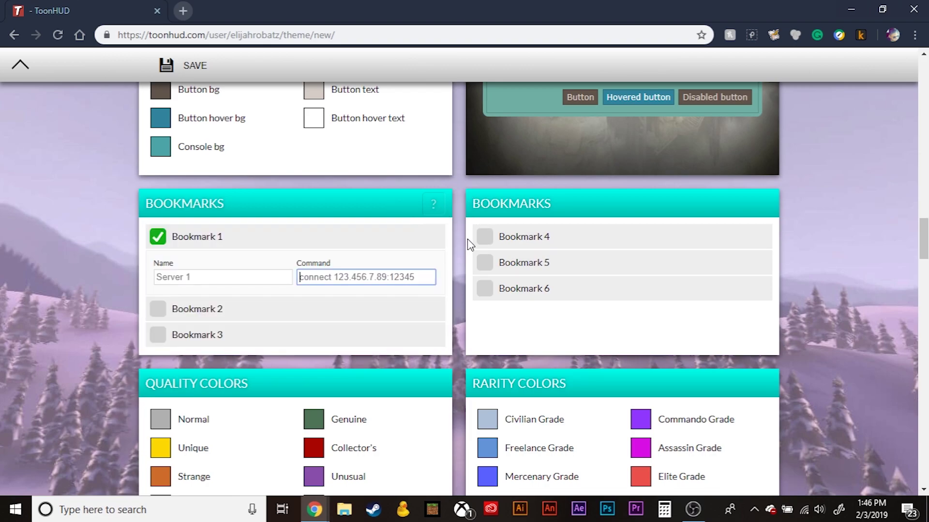
click(436, 203)
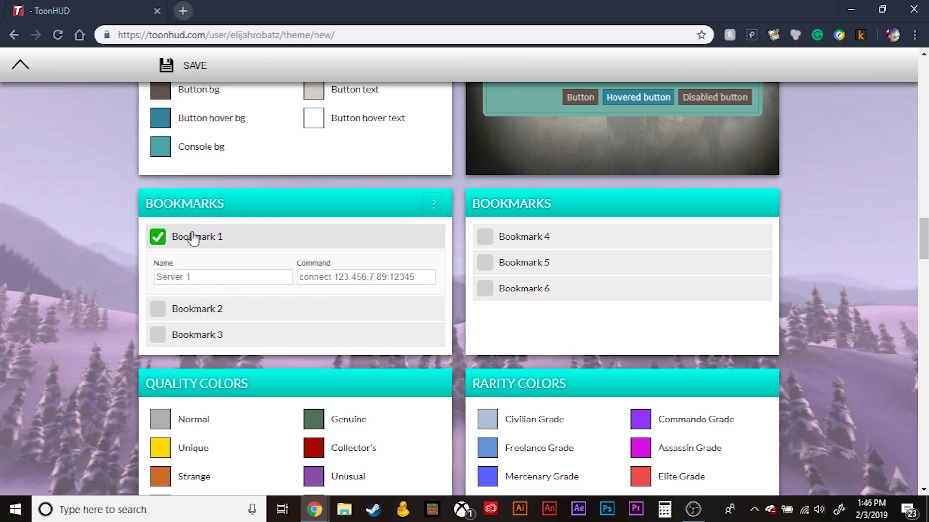
click(158, 237)
scroll(446, 293, down, 1)
scroll(446, 292, up, 1)
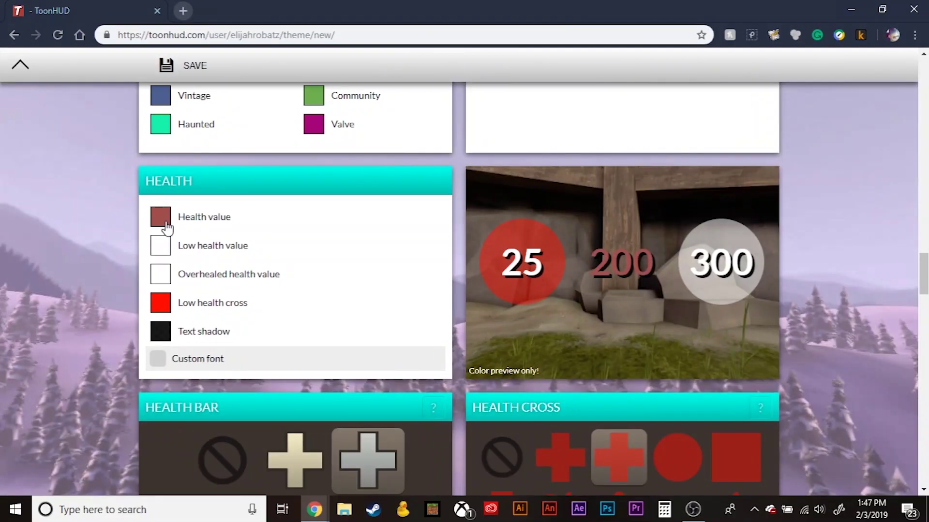
Step: Set the health value color to near-white, rgb(255, 253, 253)
click(166, 228)
mouse_move(328, 276)
mouse_down()
mouse_move(271, 357)
mouse_move(288, 298)
mouse_move(194, 221)
mouse_up()
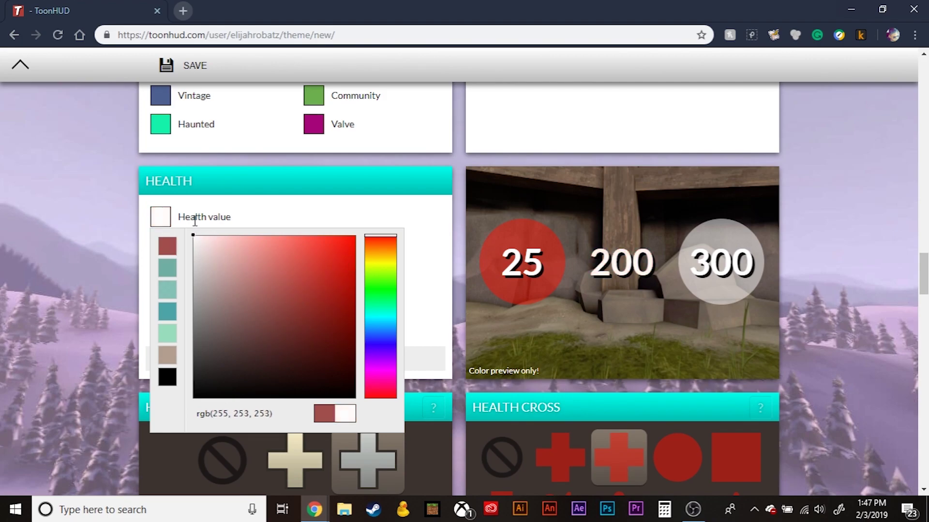
click(194, 221)
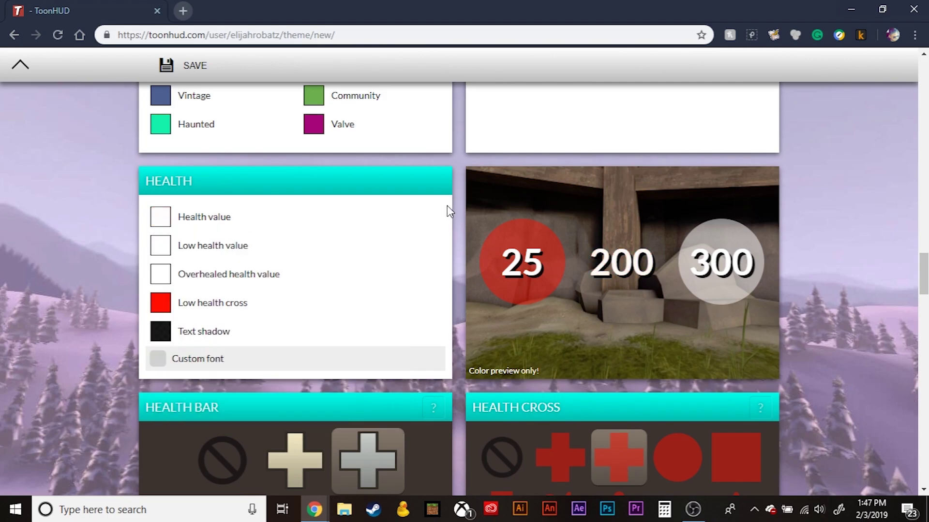
Step: Set the low health value color to red, rgb(254, 29, 29)
click(161, 246)
click(304, 273)
drag(304, 274, 339, 266)
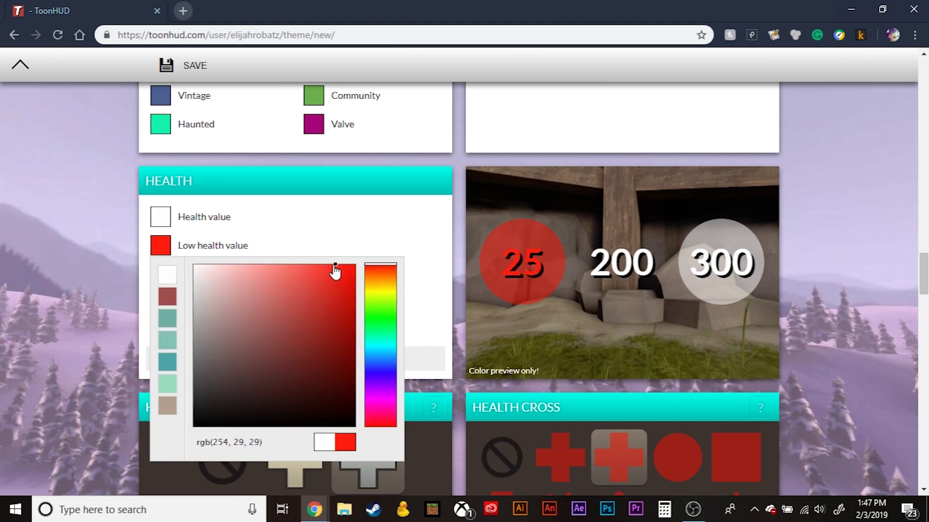
click(551, 266)
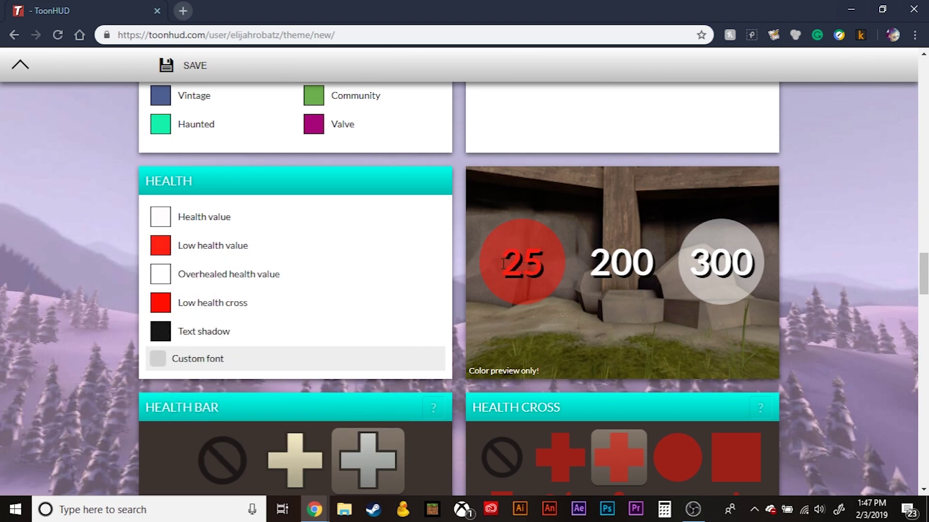
Step: Set the overhealed health value to mint green and choose the square shape for the health bar
click(164, 280)
mouse_move(389, 358)
mouse_down()
mouse_move(390, 379)
mouse_move(382, 366)
mouse_up()
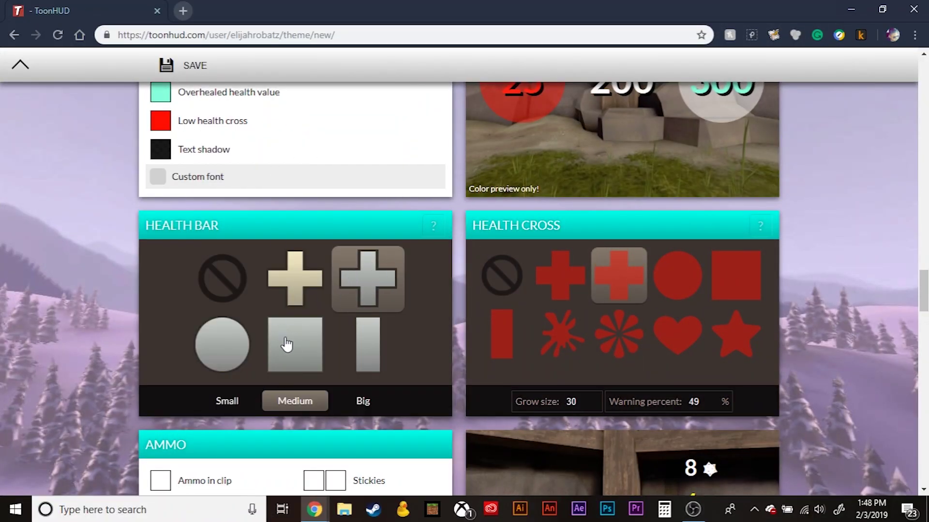
click(285, 350)
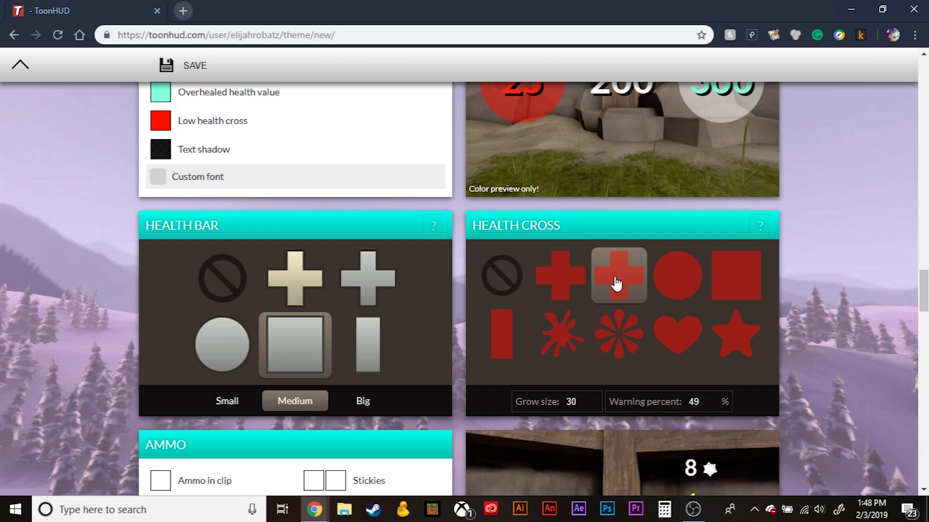
scroll(120, 317, down, 4)
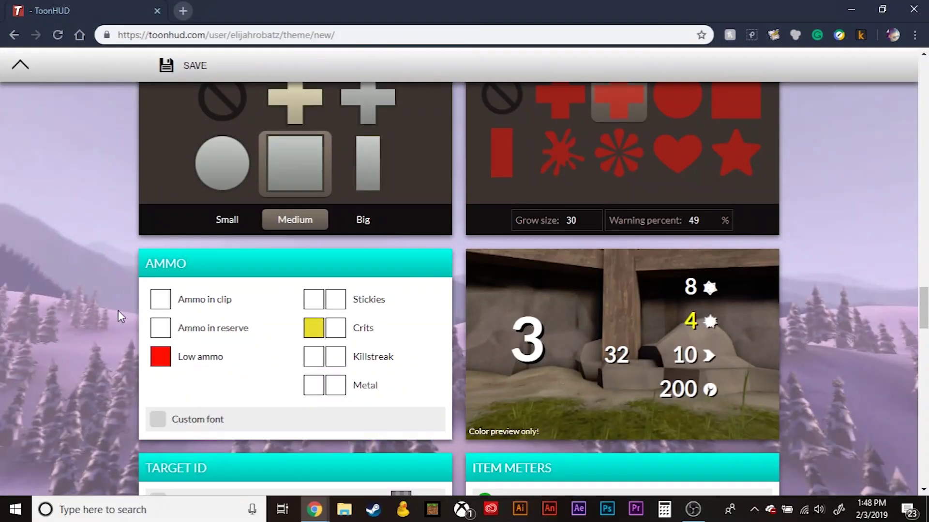
drag(143, 268, 197, 265)
drag(255, 265, 734, 312)
click(534, 287)
click(162, 301)
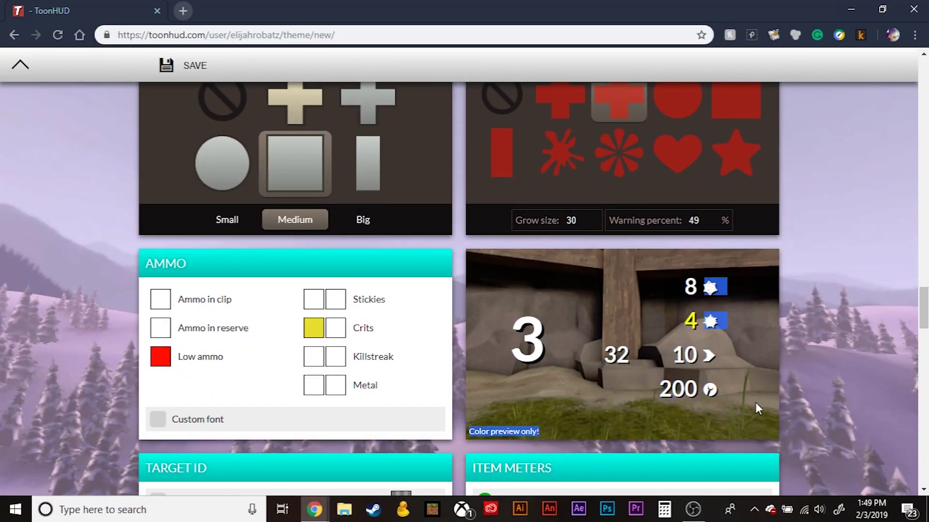
drag(719, 394, 561, 301)
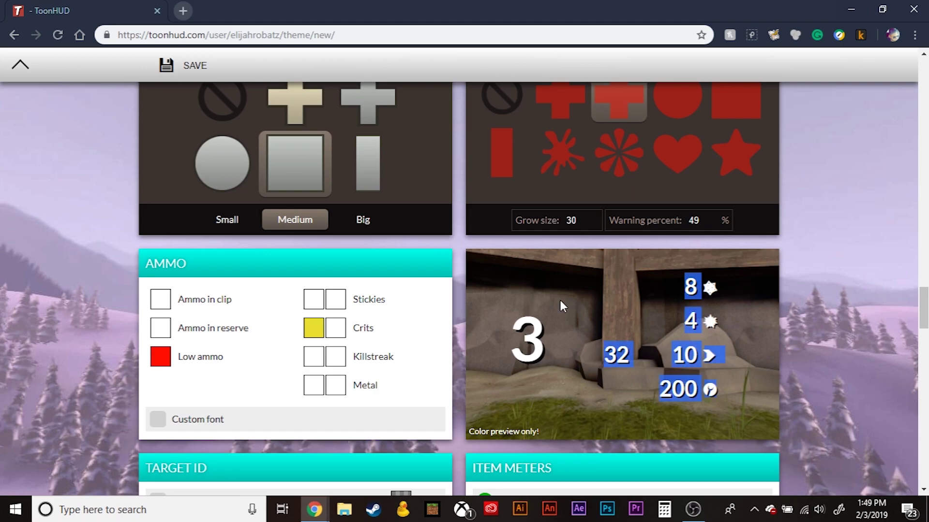
click(876, 320)
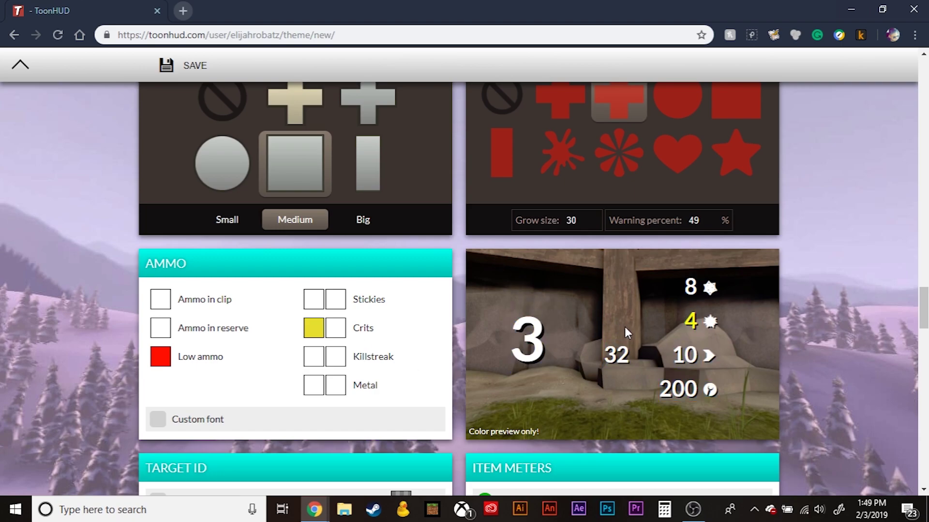
drag(710, 390, 517, 334)
click(896, 329)
Step: Set the Ammo in clip color to bright yellow
click(162, 309)
drag(255, 107, 257, 92)
drag(387, 133, 385, 120)
click(354, 92)
click(893, 361)
Step: Set both the number and icon colors for Stickies to red
click(313, 299)
click(814, 323)
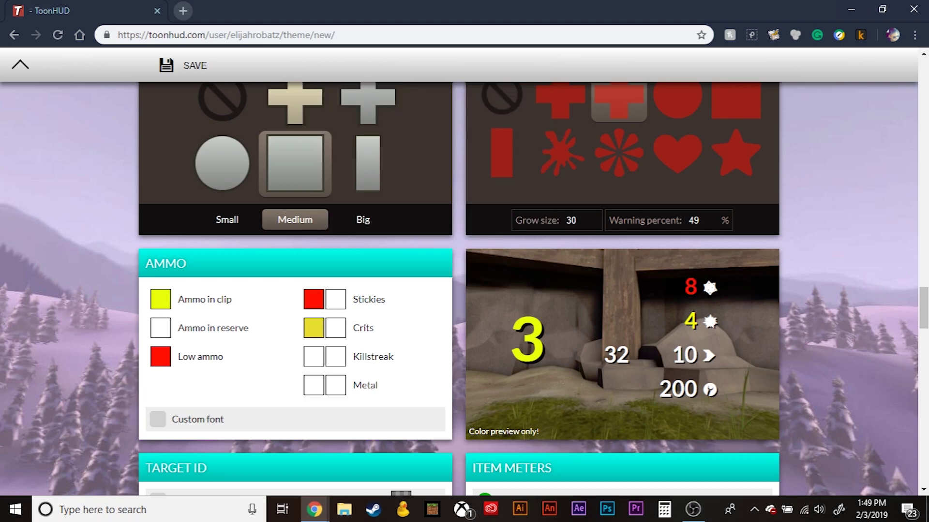
click(332, 299)
drag(480, 183, 559, 62)
click(335, 301)
click(327, 368)
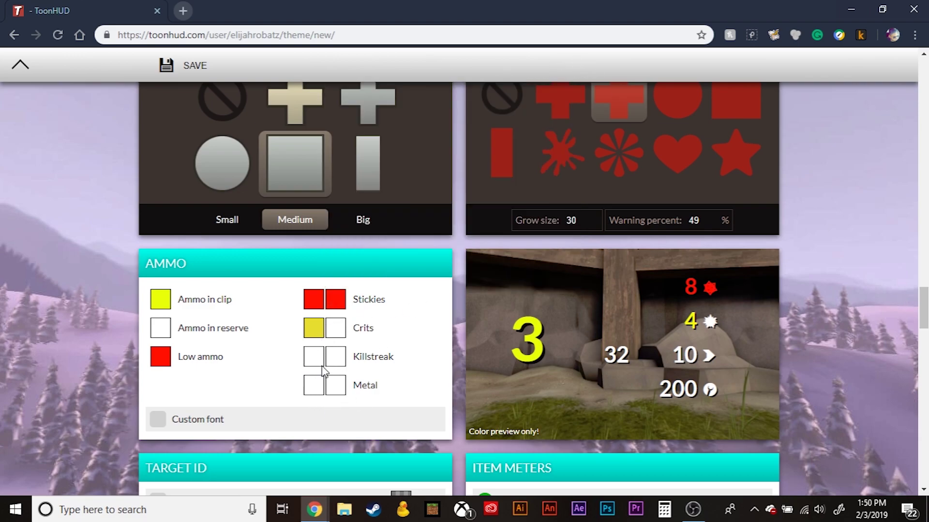
Step: Set the Killstreak number color to green, rgb(28, 255, 0), and its icon color to red, rgb(255, 0, 0)
click(341, 354)
click(541, 199)
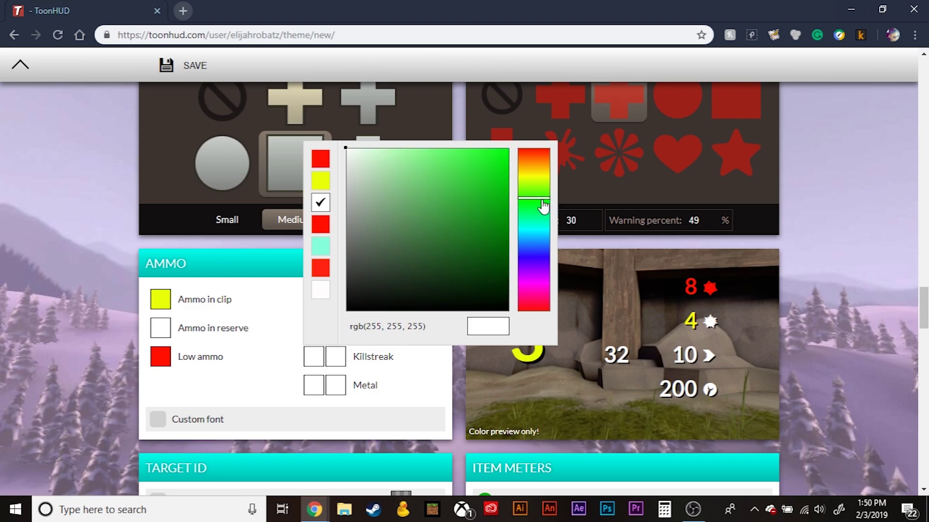
drag(422, 199, 514, 116)
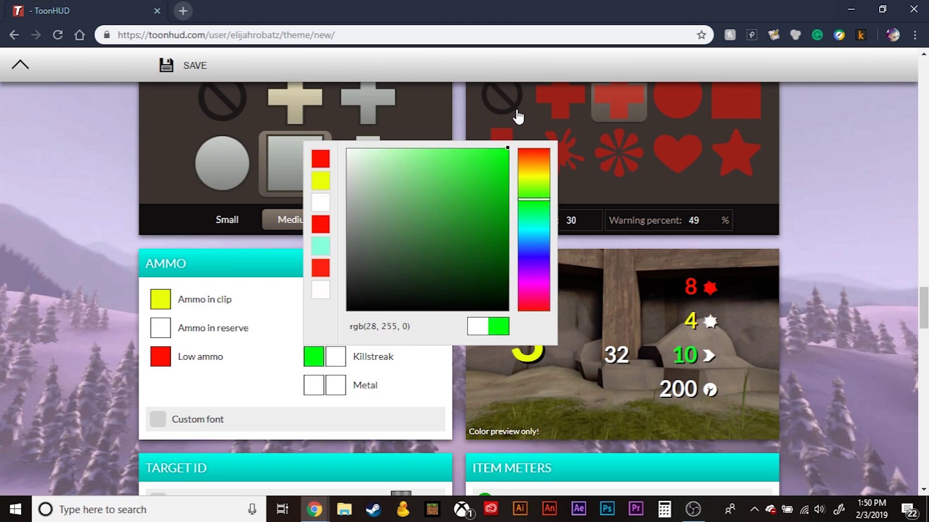
click(856, 254)
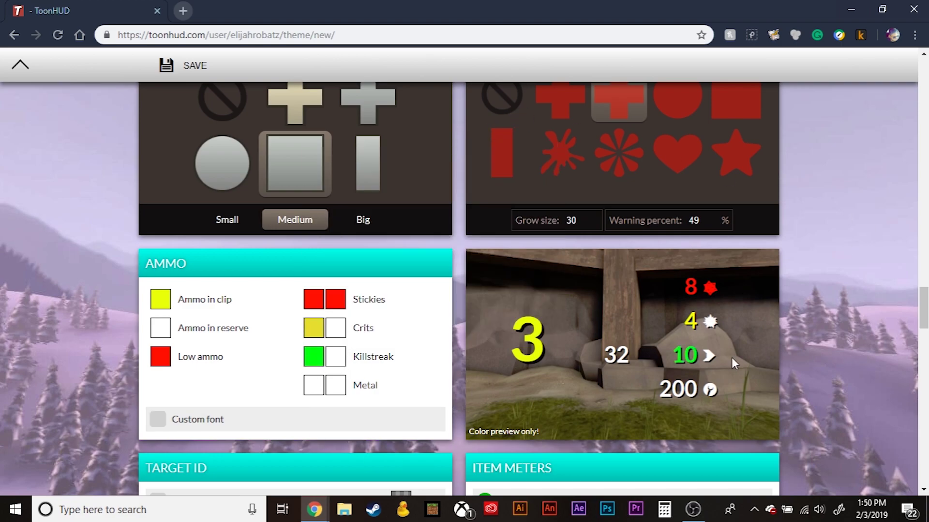
click(336, 356)
click(342, 156)
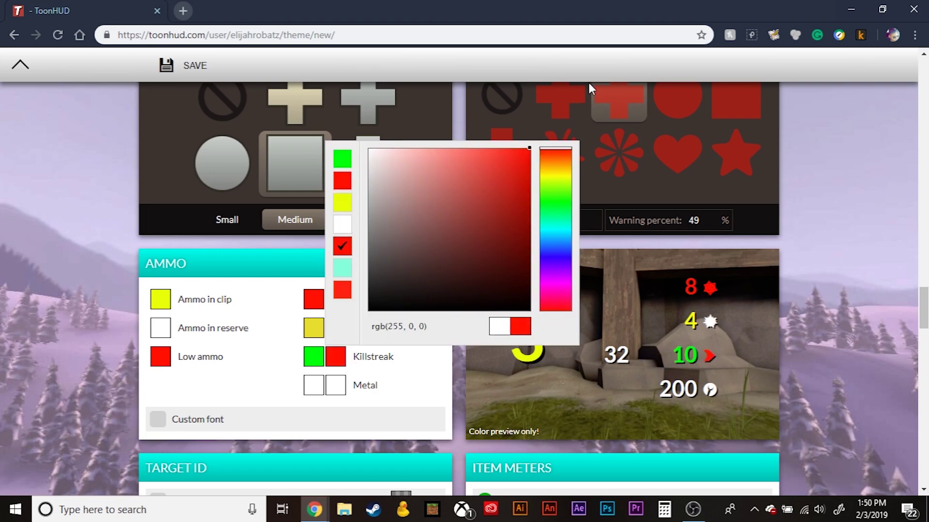
click(850, 344)
Step: Preview the custom target ID and enable it
scroll(640, 399, down, 4)
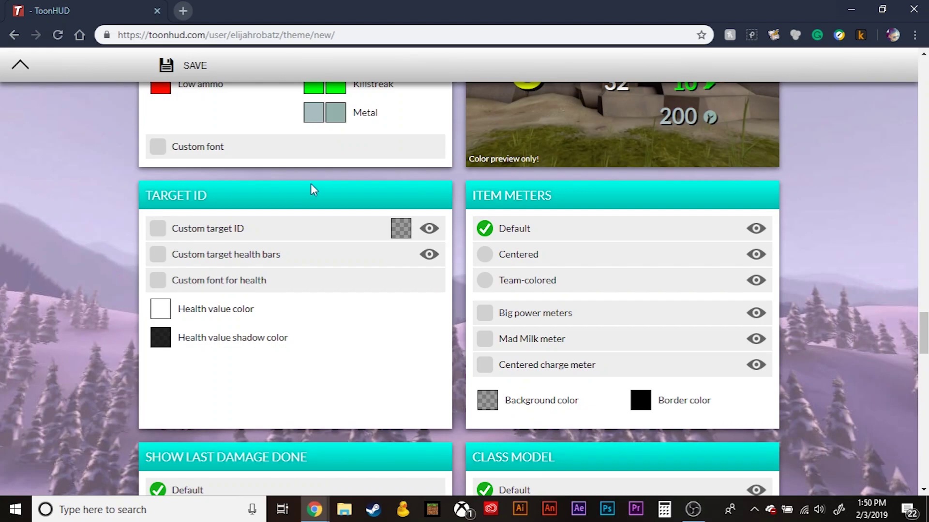
click(432, 229)
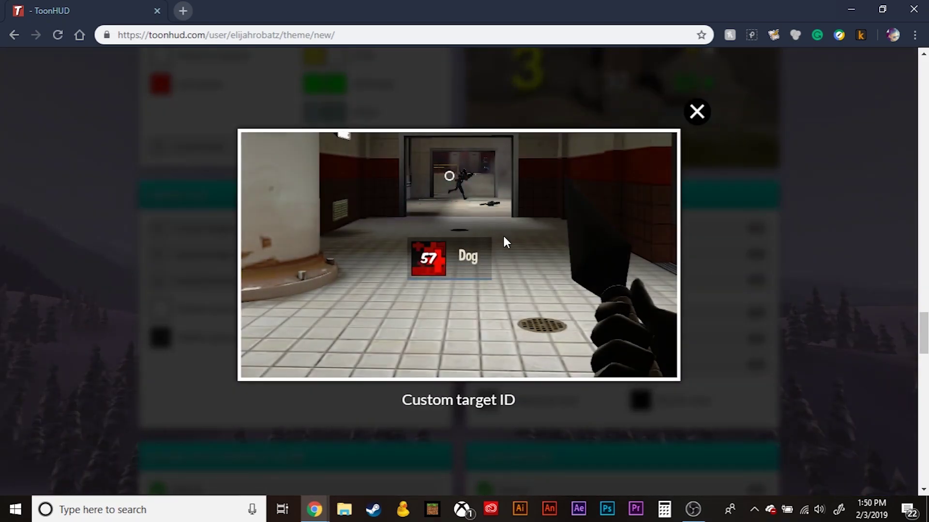
click(697, 114)
click(158, 228)
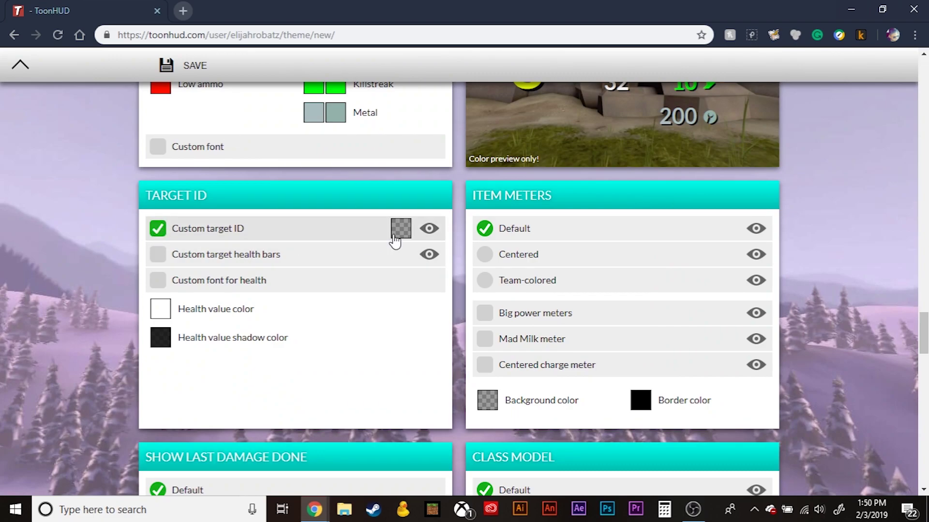
Step: Set the custom target ID color to translucent blue, rgba(25, 120, 165, 0.39), and check its example image again
click(398, 228)
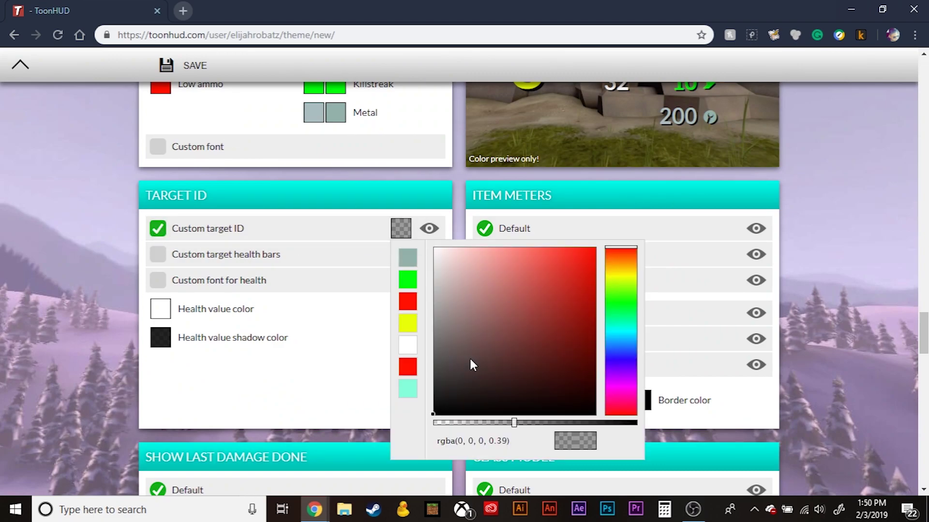
click(618, 342)
click(556, 317)
click(573, 311)
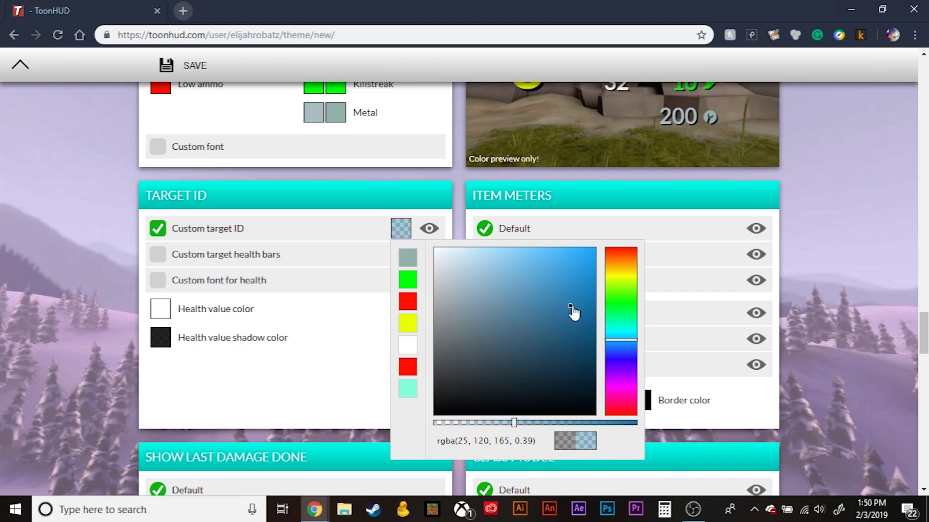
click(428, 228)
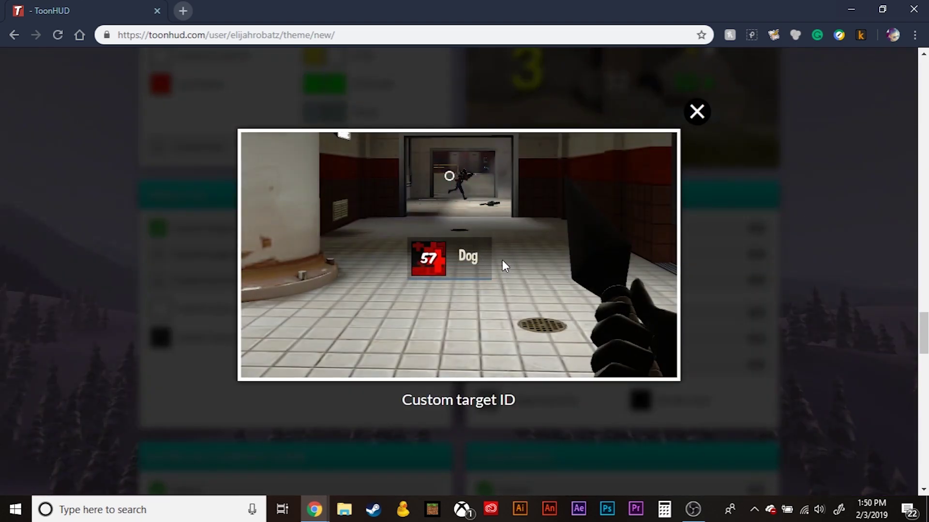
click(699, 121)
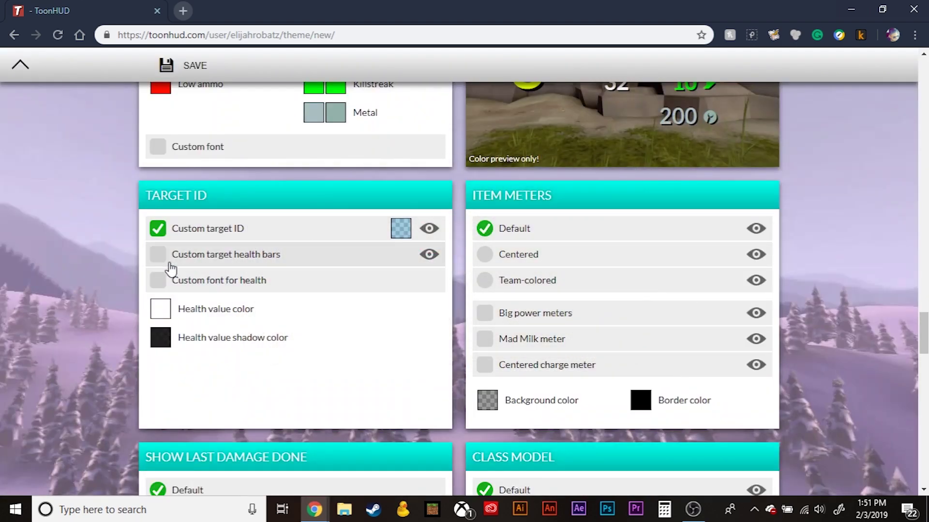
Step: Compare the item meter previews, choose the Team-colored style and enable the Mad Milk meter
click(753, 227)
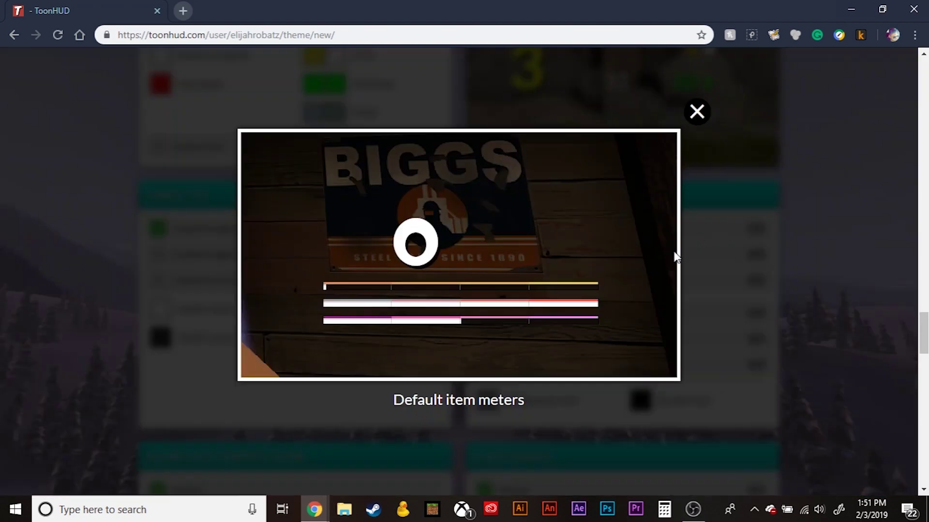
click(704, 113)
click(756, 253)
click(697, 111)
scroll(491, 194, down, 2)
click(486, 190)
click(756, 189)
click(701, 114)
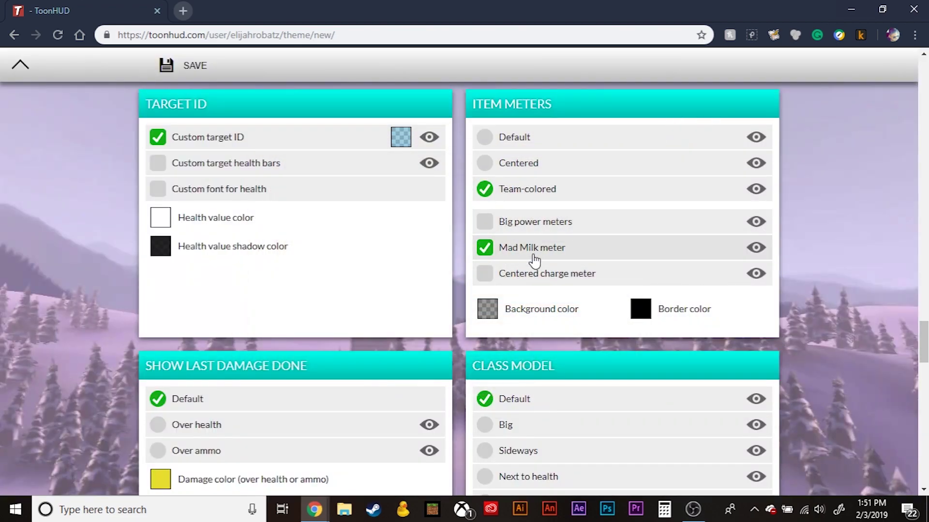
Step: Set the last-damage color shown over health or ammo to red, rgb(235, 55, 50)
scroll(466, 196, down, 4)
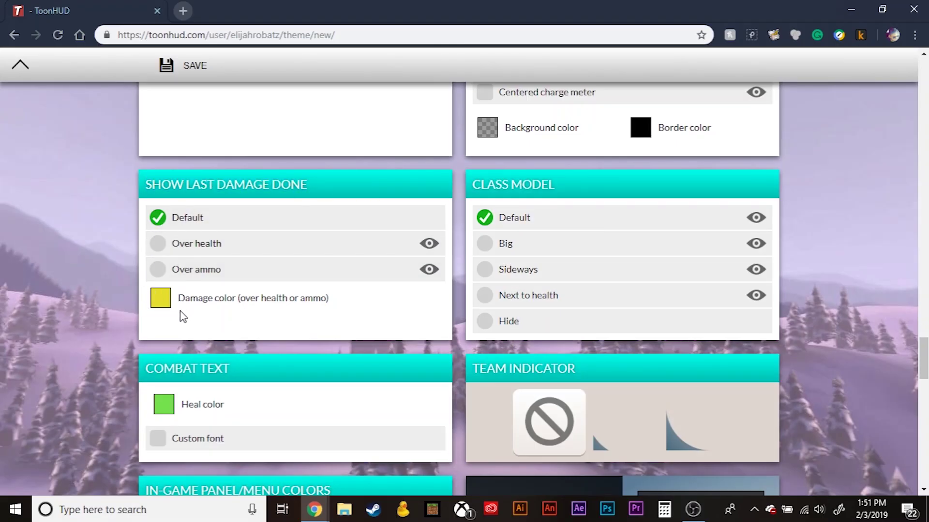
click(163, 302)
drag(380, 120, 390, 97)
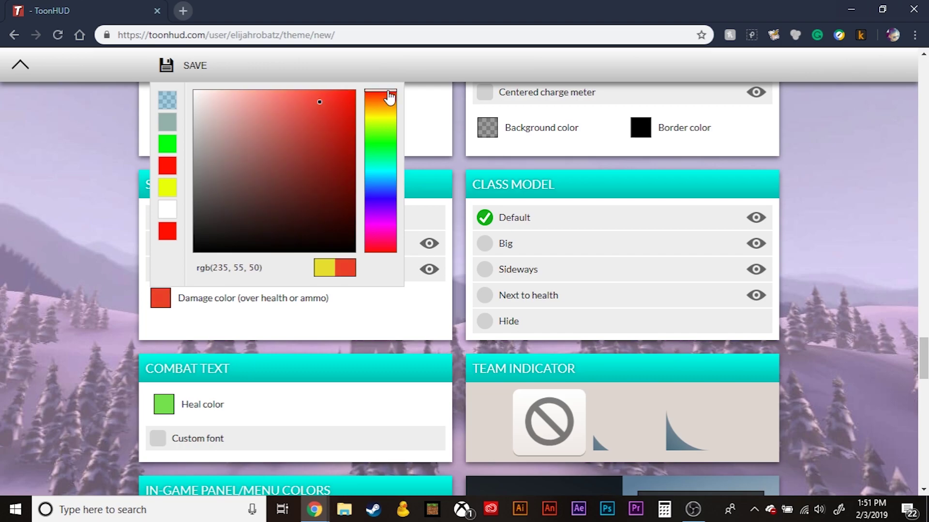
click(76, 262)
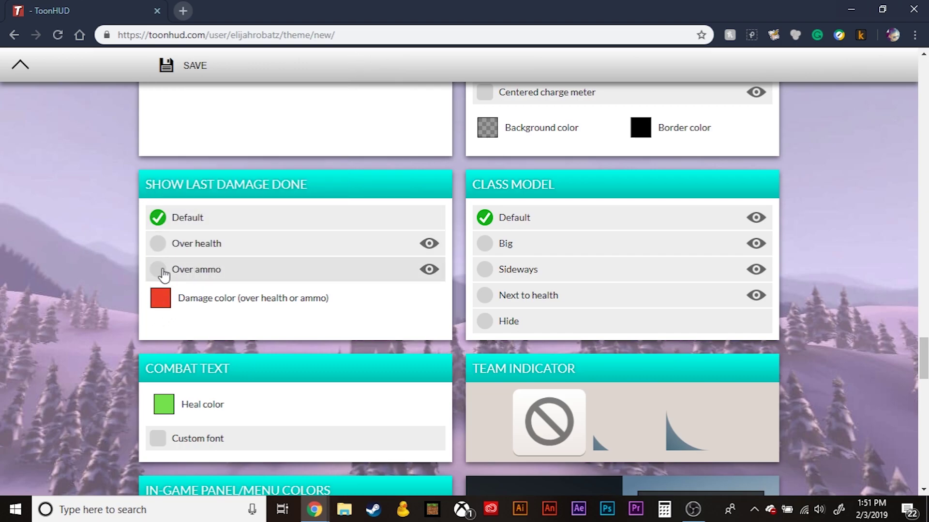
Step: Preview the class model placements and choose Next to health
triple_click(670, 193)
click(742, 188)
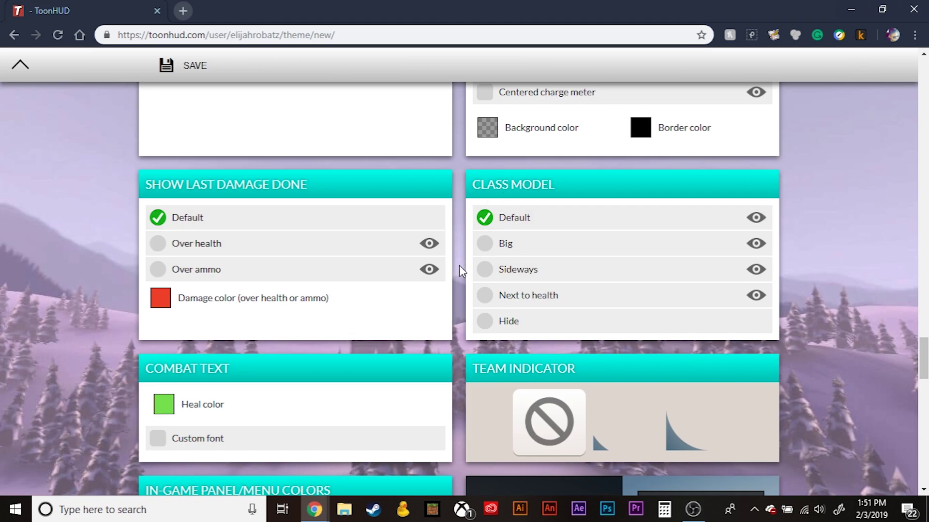
click(755, 217)
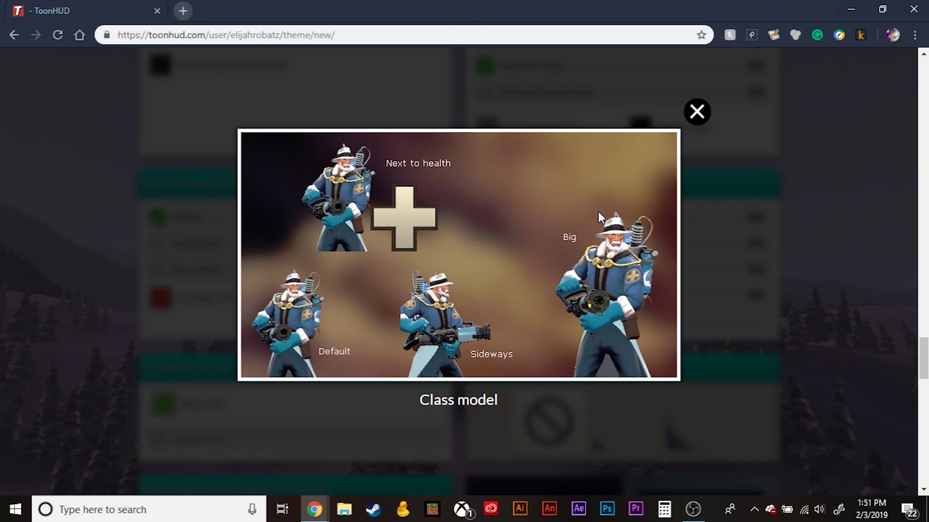
click(699, 115)
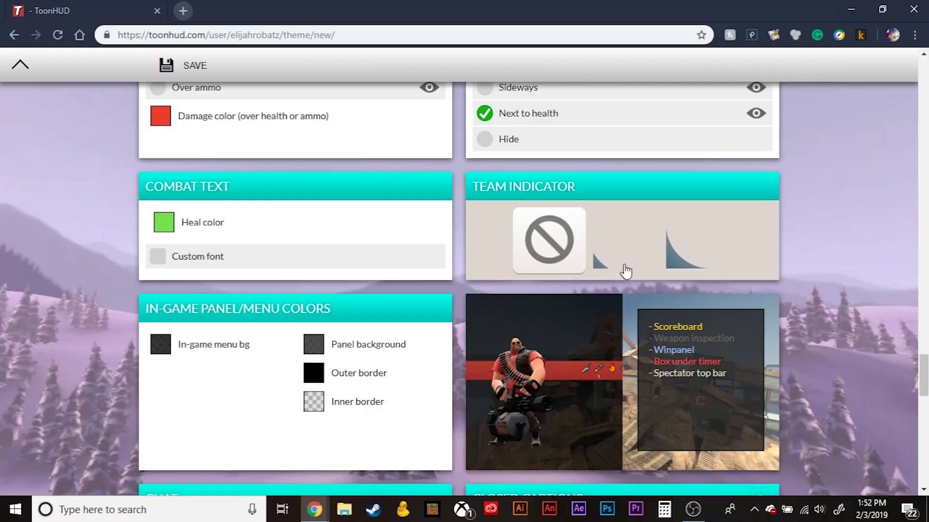
Step: Choose the larger curved corner shape as the team indicator
scroll(662, 256, down, 1)
scroll(663, 256, up, 1)
click(686, 251)
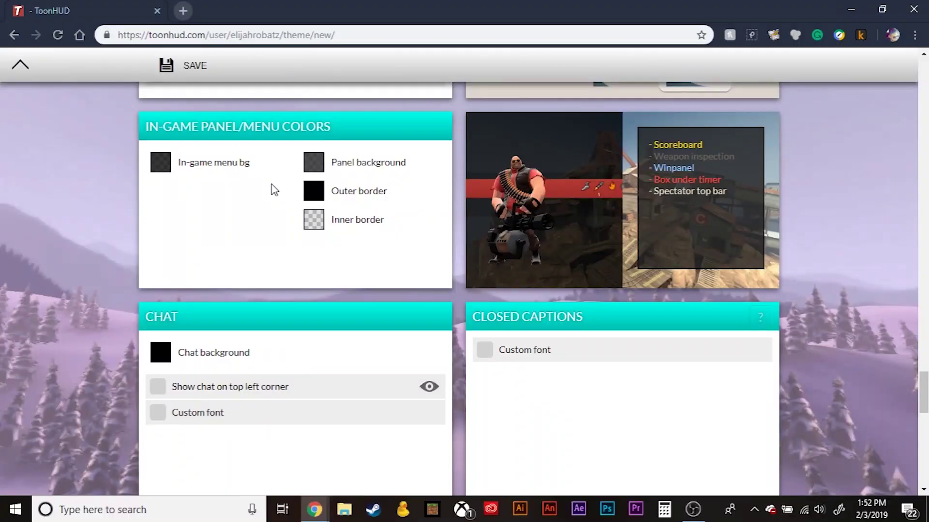
Step: Set the in-game menu background to translucent blue-gray, rgba(70, 83, 85, 0.78)
click(169, 171)
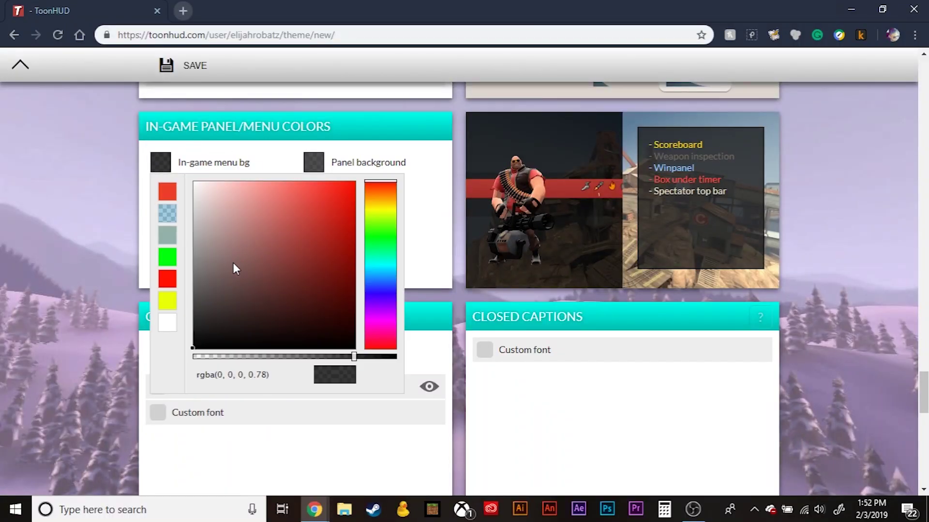
click(388, 269)
click(217, 297)
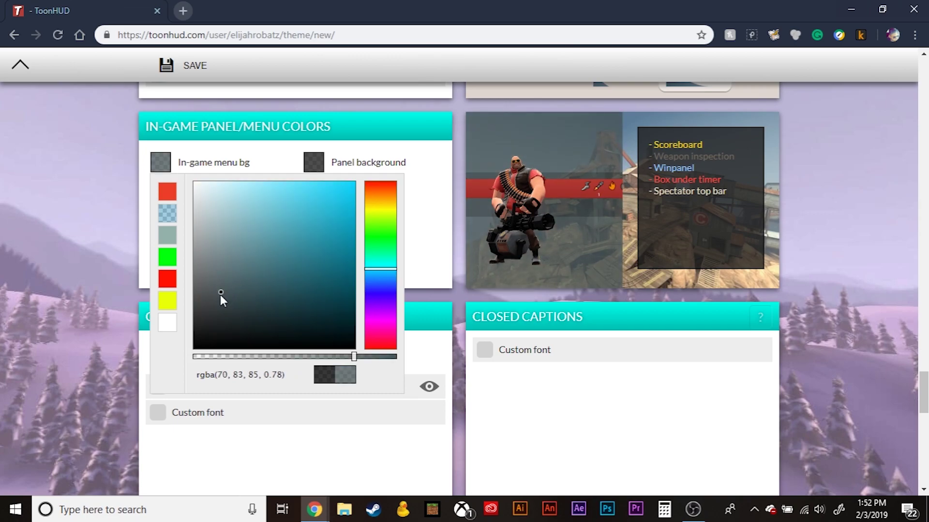
click(527, 170)
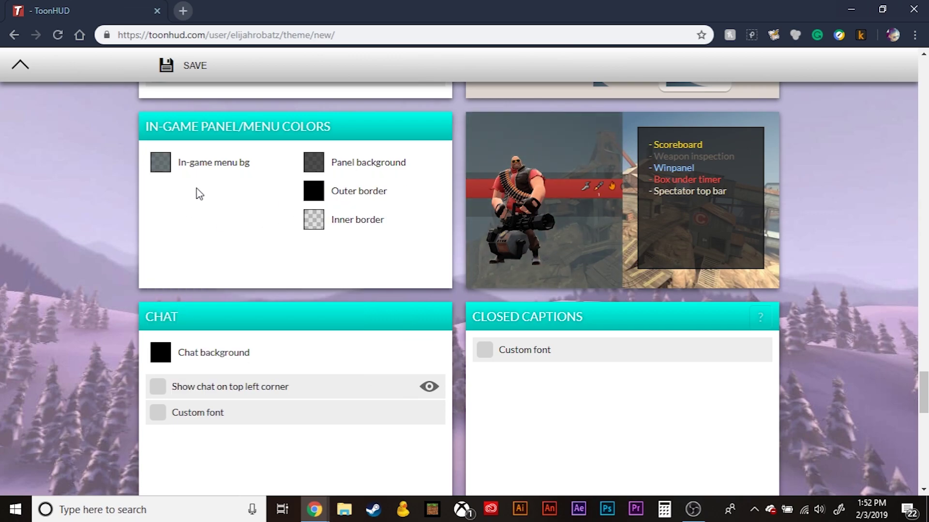
Step: Set the panel's outer border to cyan and its background to dark green-gray, rgba(38, 44, 42, 0.78)
click(314, 196)
key(Escape)
click(314, 162)
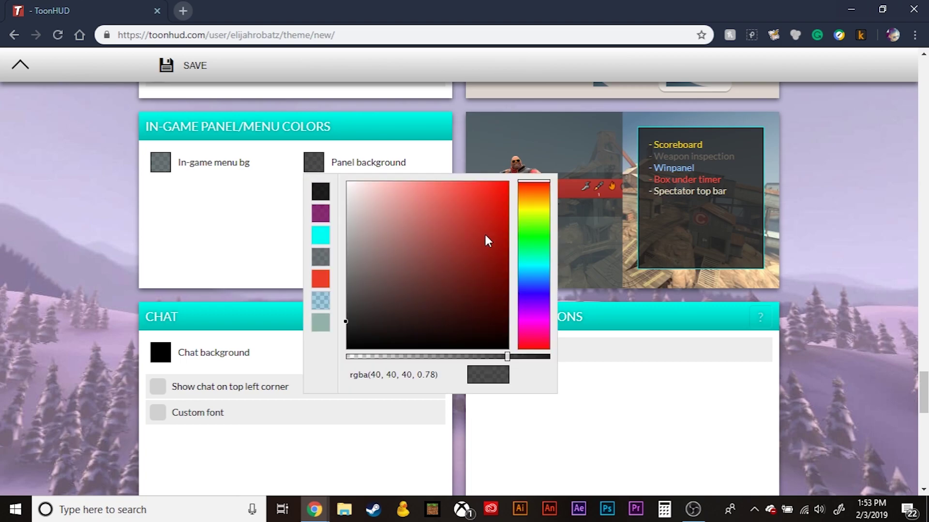
click(533, 258)
mouse_move(366, 285)
mouse_down()
mouse_move(390, 288)
mouse_move(489, 217)
mouse_move(387, 282)
mouse_move(364, 320)
mouse_up()
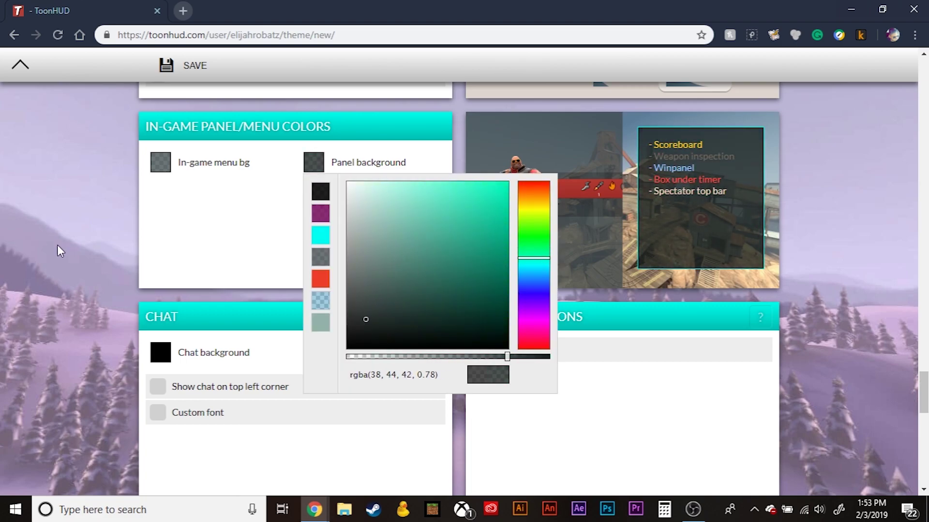
click(58, 249)
Step: Set the killfeed corner radius to 5
scroll(454, 245, down, 2)
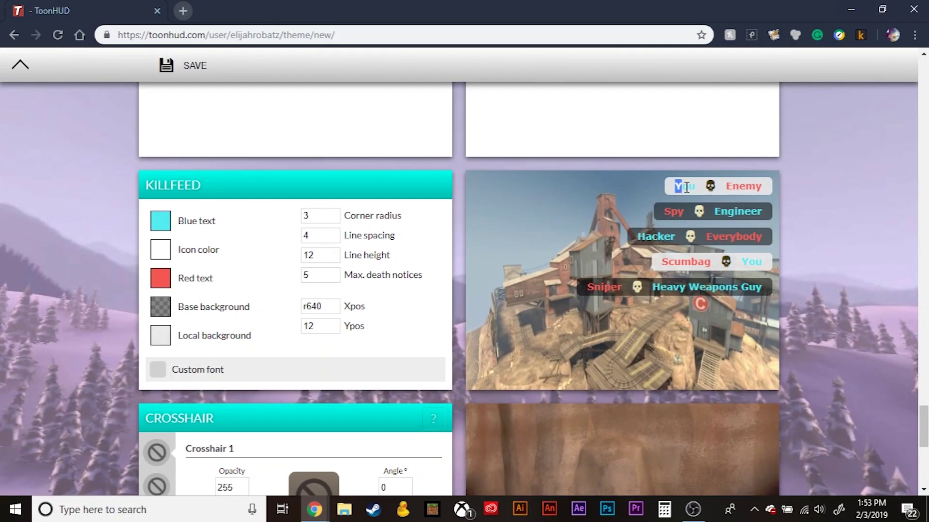
click(334, 218)
click(334, 218)
click(333, 219)
Step: Try a killfeed line spacing of 0 and settle on a spacing of 3
click(333, 238)
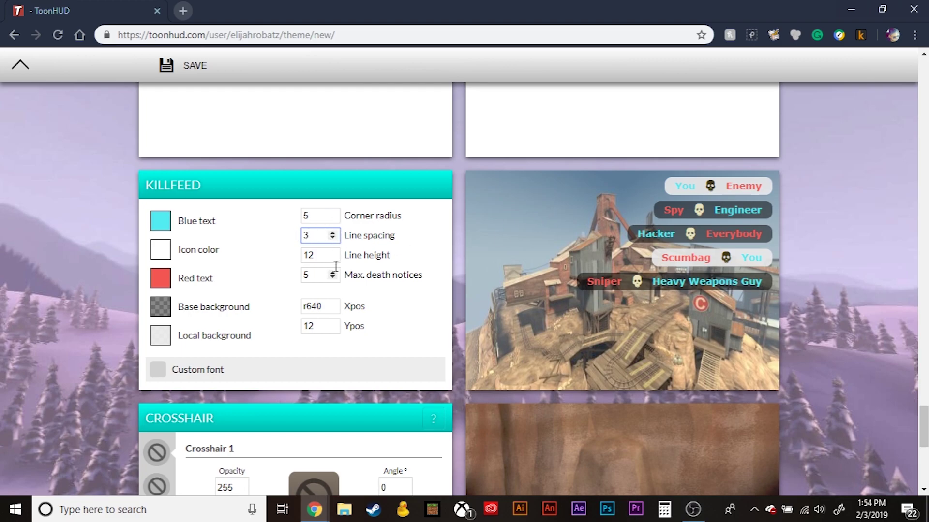
click(333, 238)
click(333, 239)
click(333, 238)
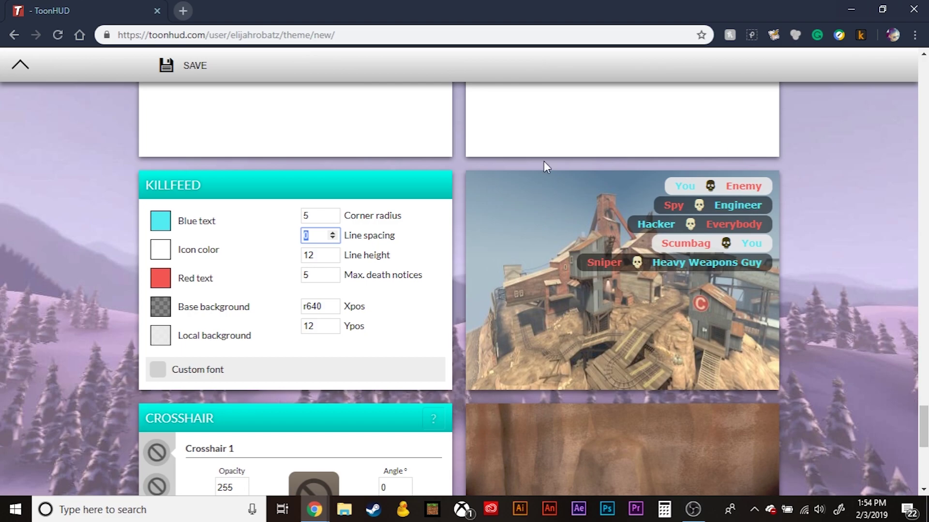
click(333, 234)
click(333, 234)
click(333, 233)
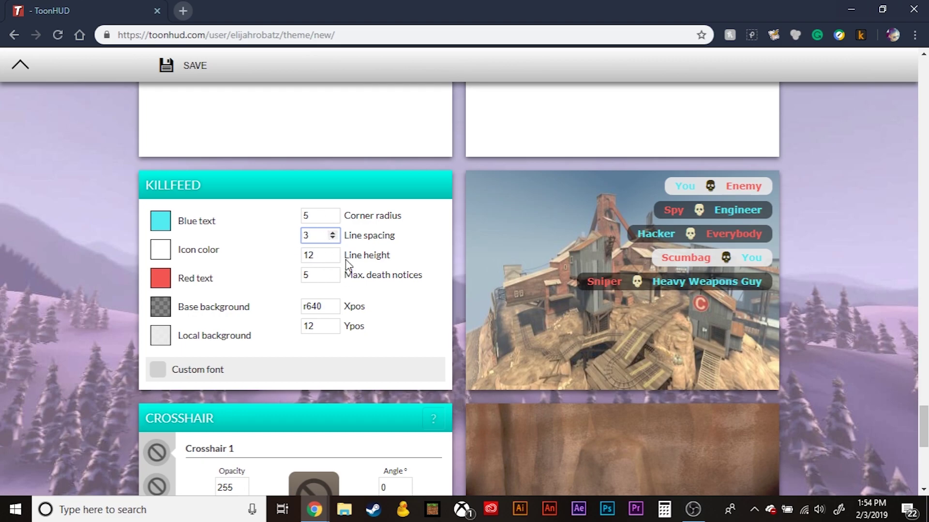
Step: Reduce the killfeed line height to 10
click(332, 258)
click(333, 258)
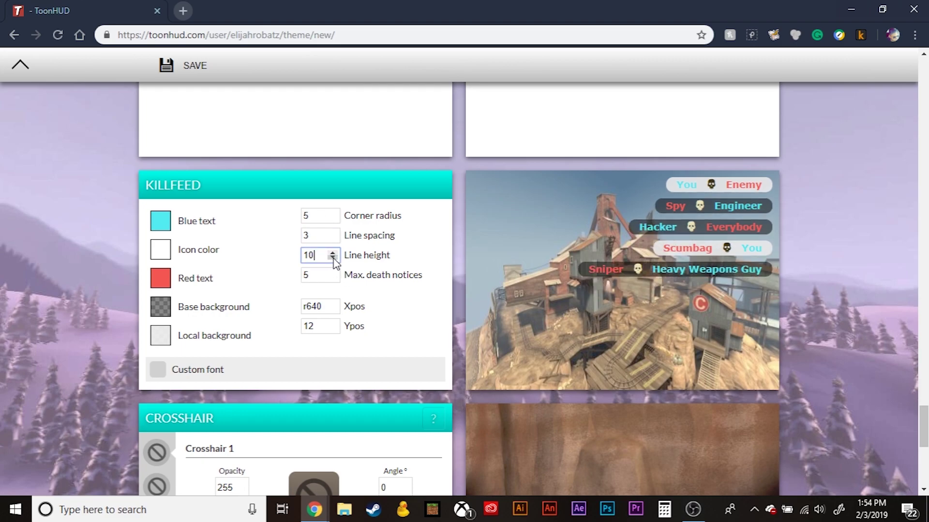
Step: Set the killfeed line height to 12
click(332, 258)
click(333, 258)
text(12)
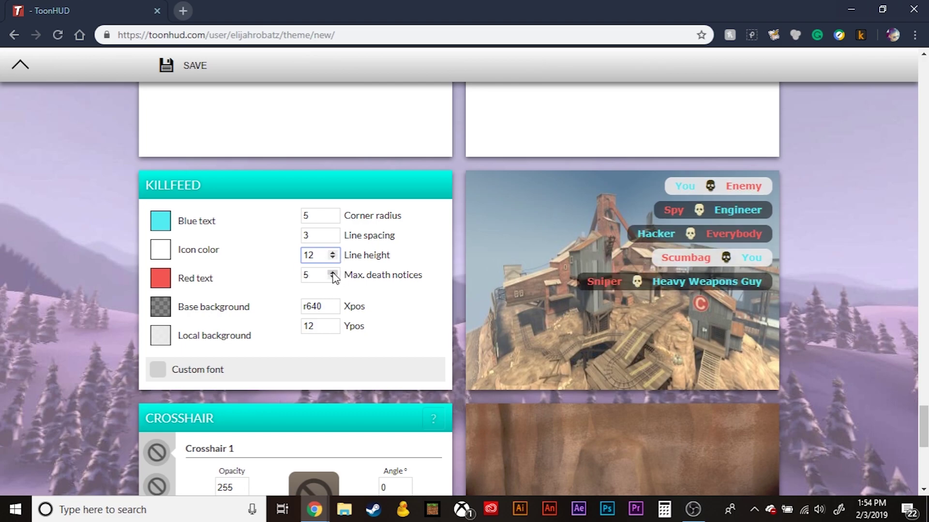
Step: Set the killfeed's maximum number of death notices to 10
click(332, 273)
click(332, 272)
click(333, 273)
click(333, 272)
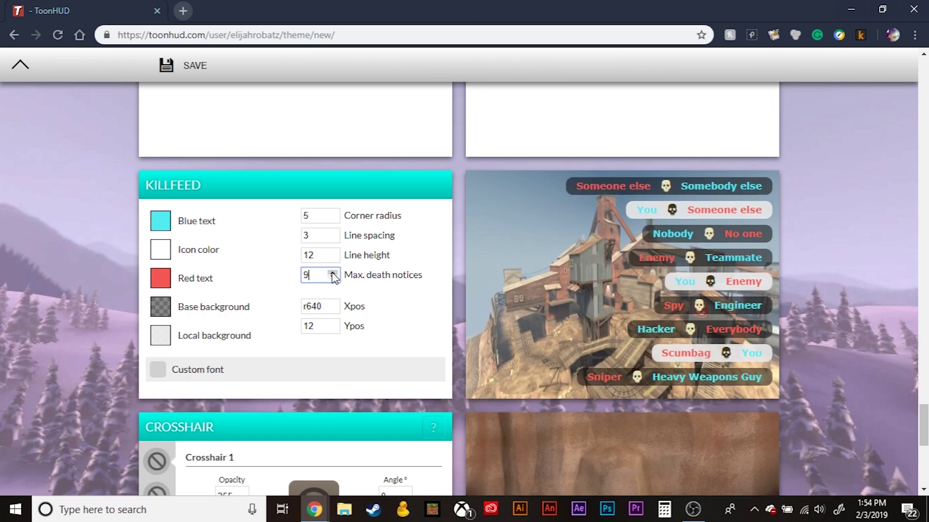
click(332, 273)
click(333, 272)
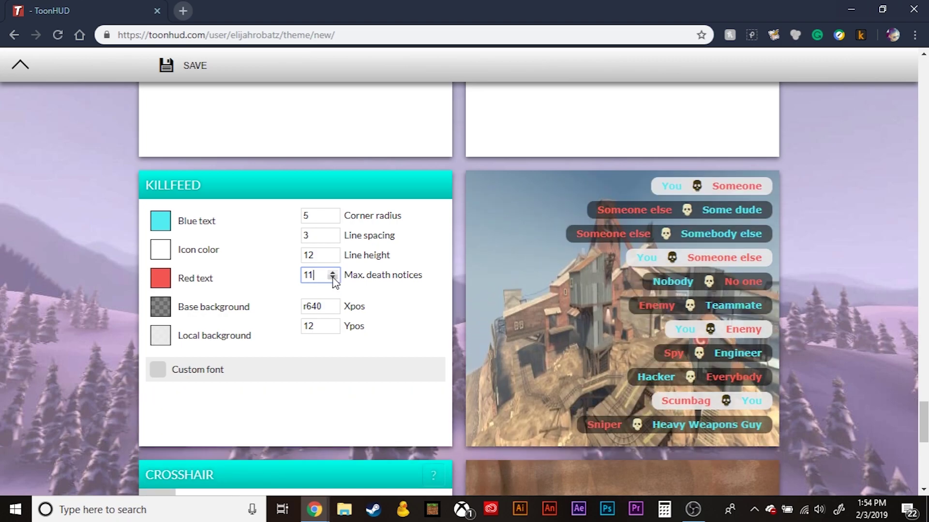
click(333, 277)
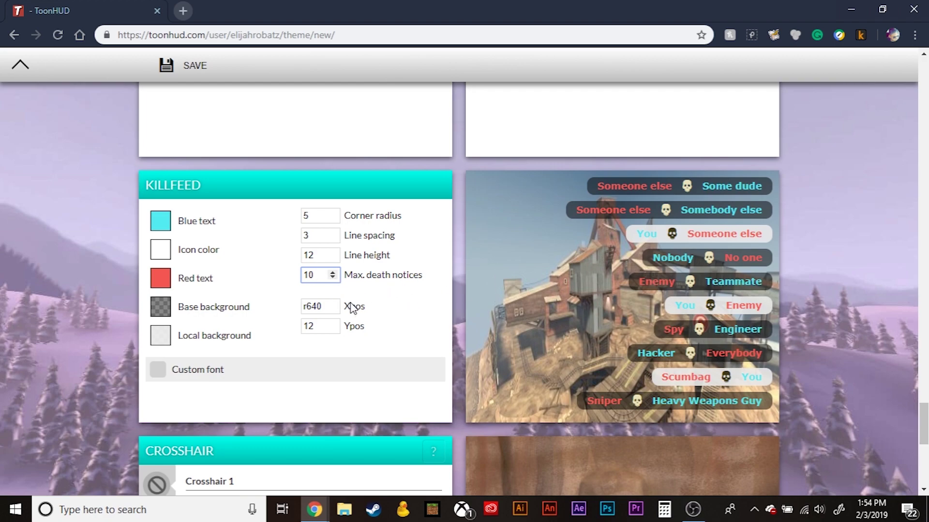
Step: Choose the open cross with four separate lines as Crosshair 1 and enlarge it
scroll(590, 227, down, 8)
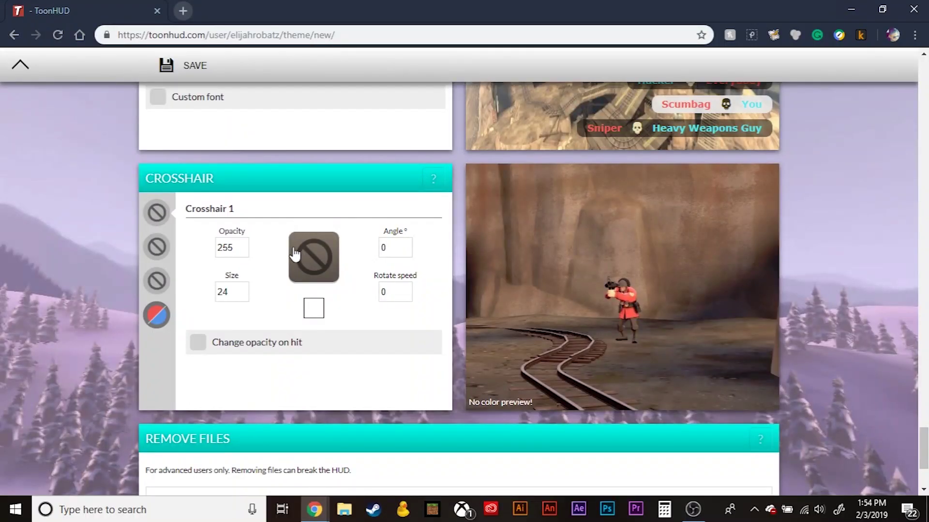
click(312, 270)
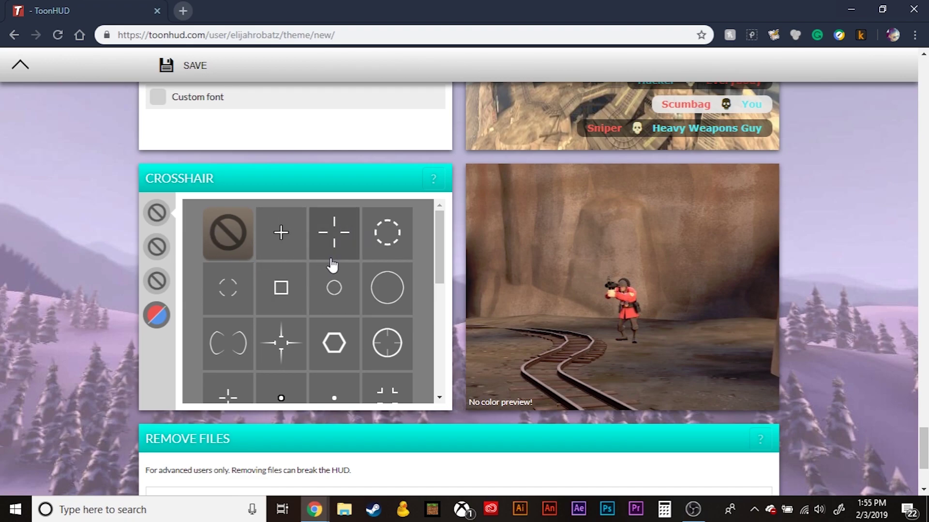
click(340, 239)
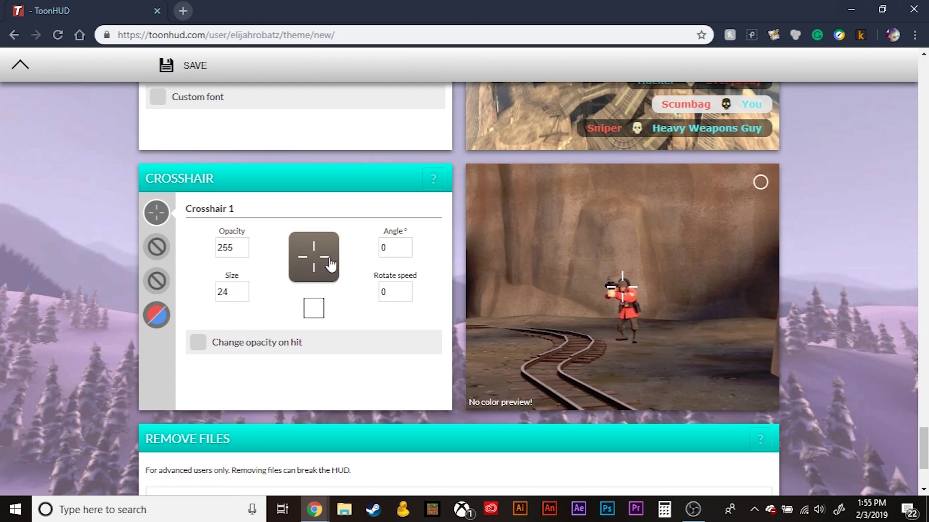
click(241, 291)
click(417, 279)
Step: Choose the diagonal X-shaped design with an open center as Crosshair 2
click(156, 248)
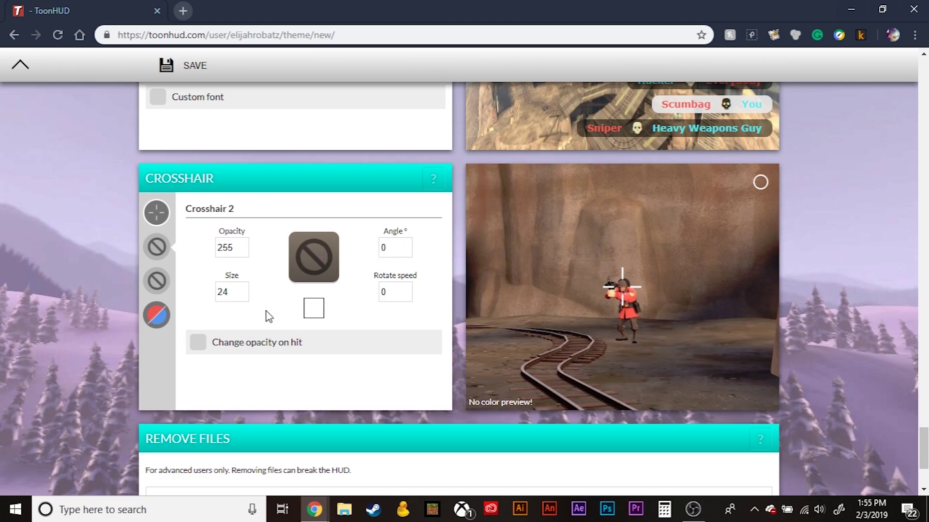
click(322, 269)
scroll(351, 290, down, 3)
scroll(341, 317, down, 1)
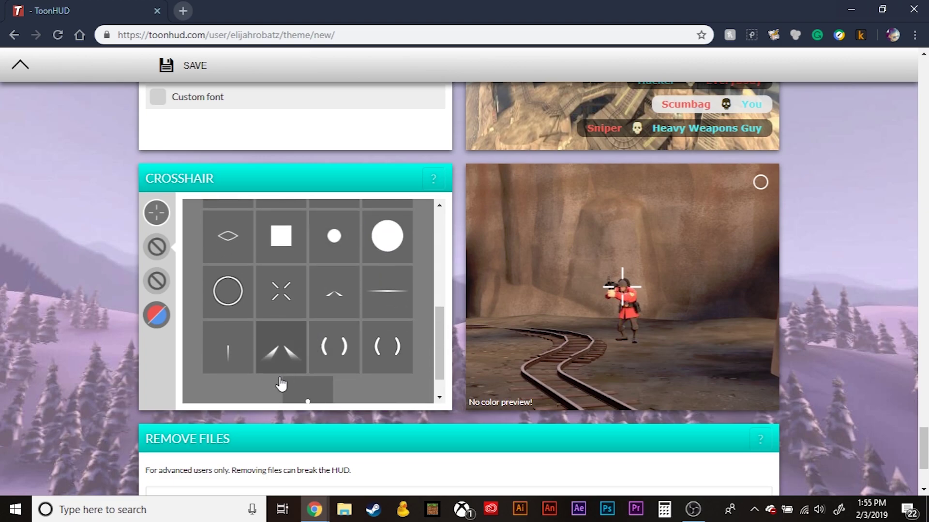
scroll(317, 310, up, 1)
scroll(317, 309, down, 1)
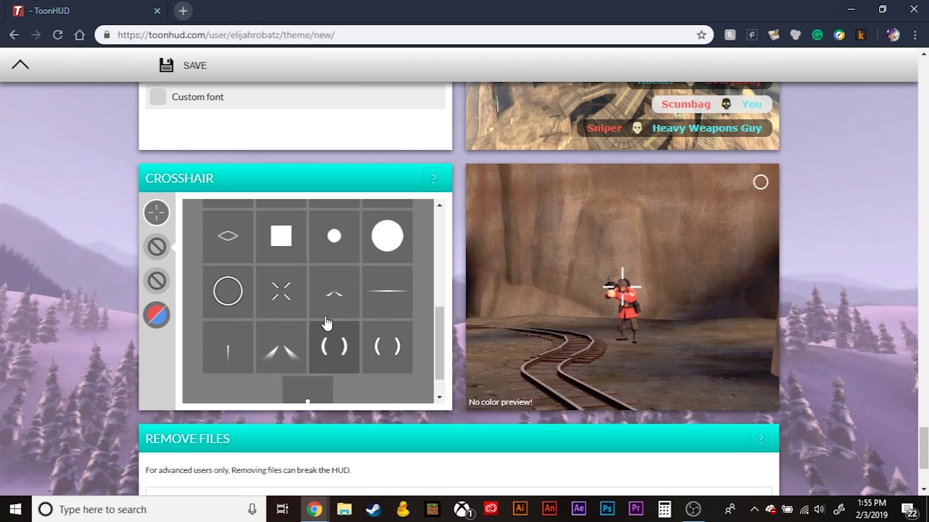
click(289, 300)
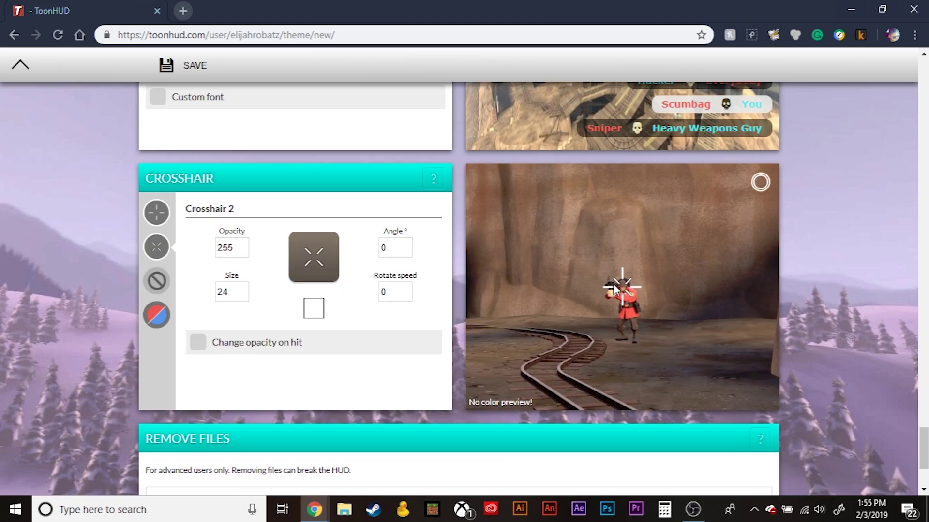
Step: Set Crosshair 2's size to 32 and its color to red
click(242, 290)
click(317, 312)
click(505, 124)
click(618, 322)
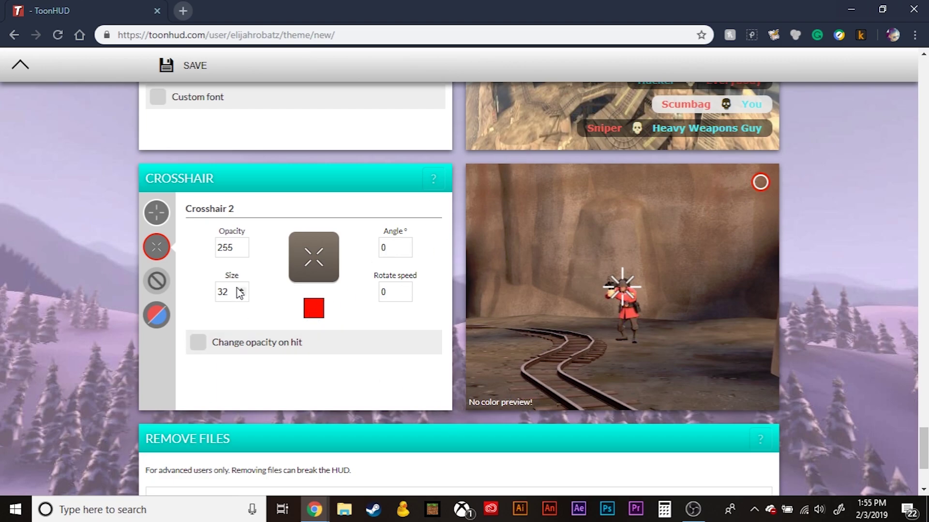
Step: Make Crosshair 2 change opacity on hit, with base opacity 0, hit opacity 255 and a fade speed of 600 ms
click(198, 343)
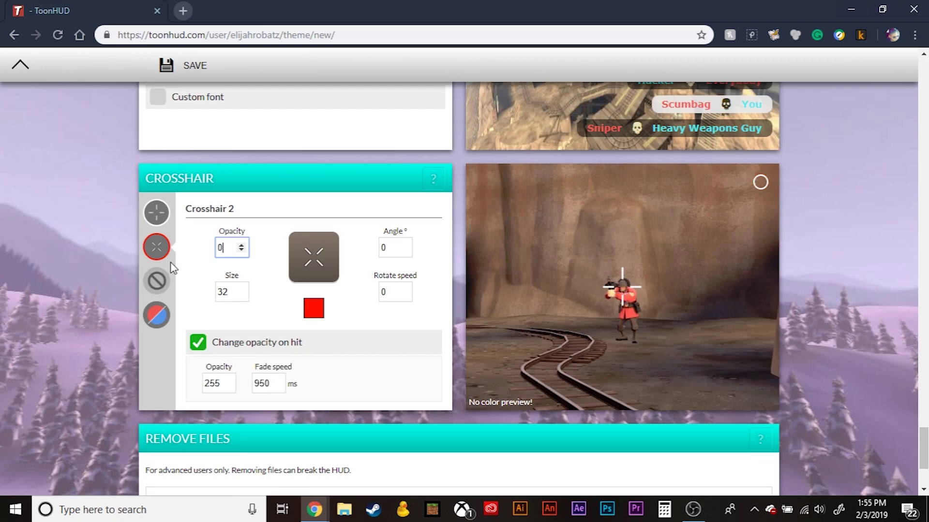
click(271, 247)
double_click(221, 384)
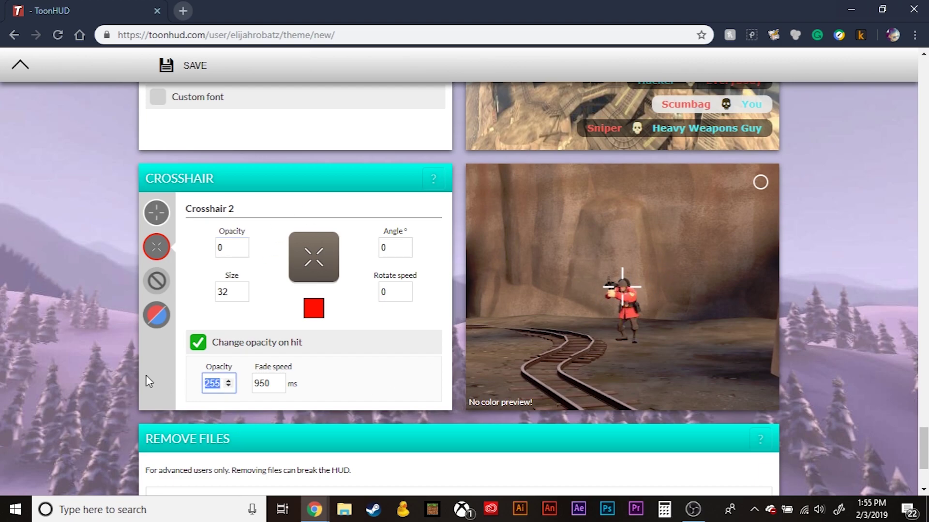
click(229, 385)
double_click(222, 384)
text(255)
key(Tab)
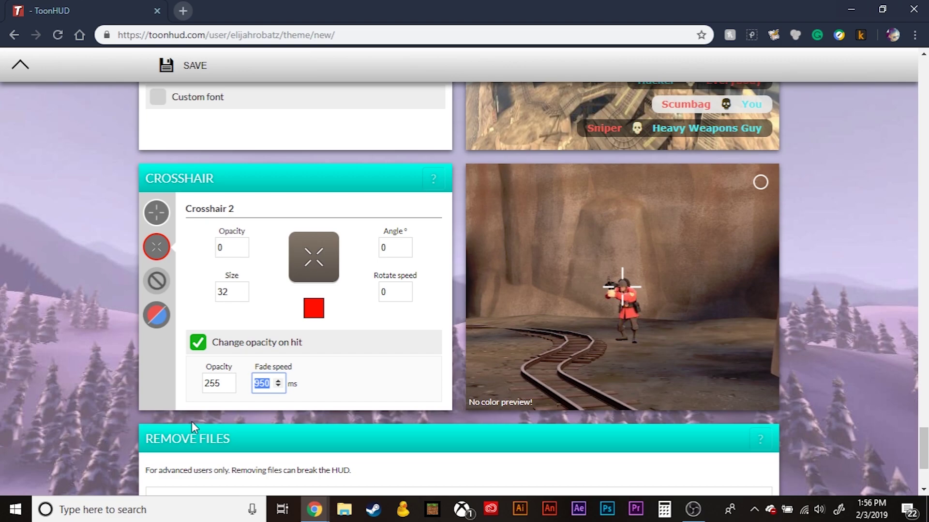
text(600)
click(405, 391)
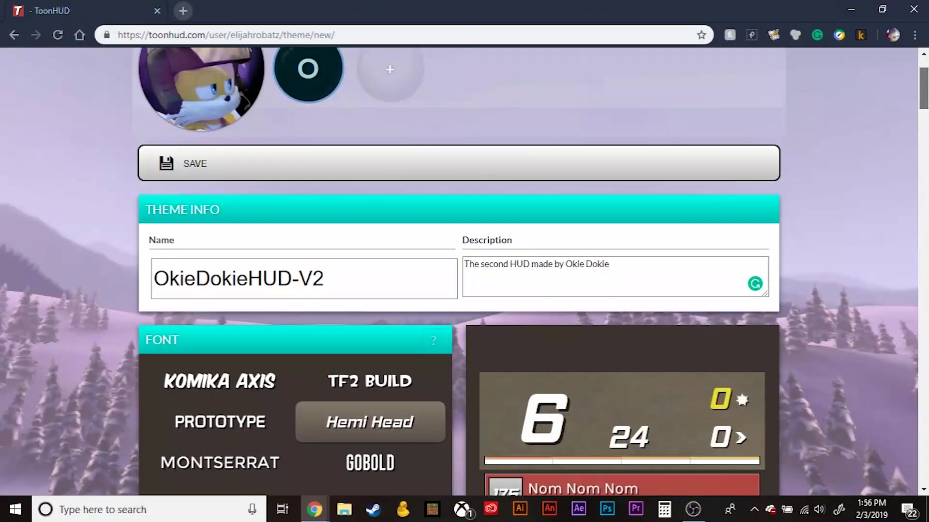
Step: Save the theme and download its ZIP archive toonhud_SD7Y6IOO into the TF2 MOD folder
scroll(459, 271, up, 1)
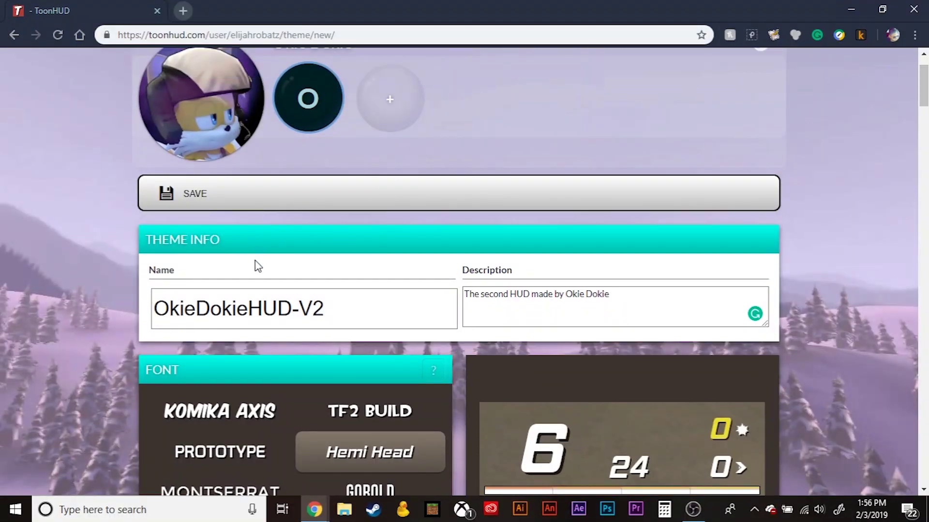
scroll(342, 361, up, 2)
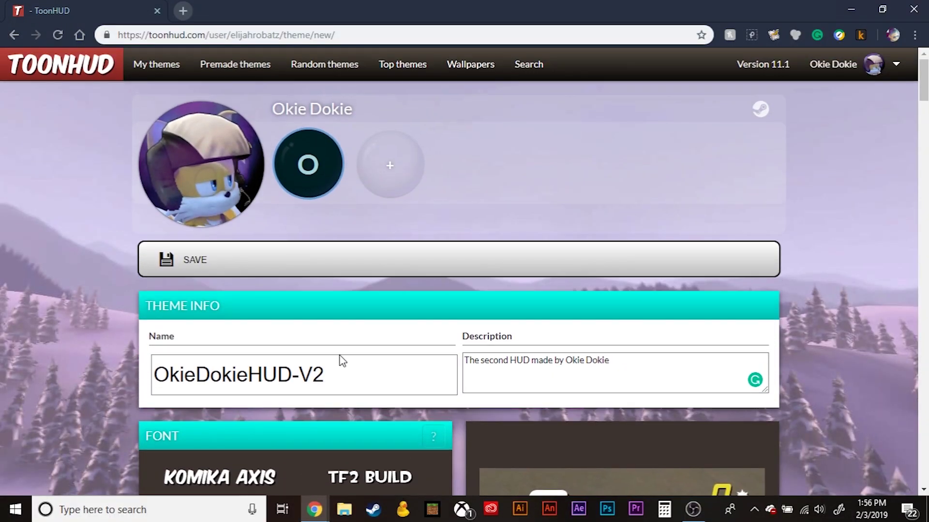
click(207, 268)
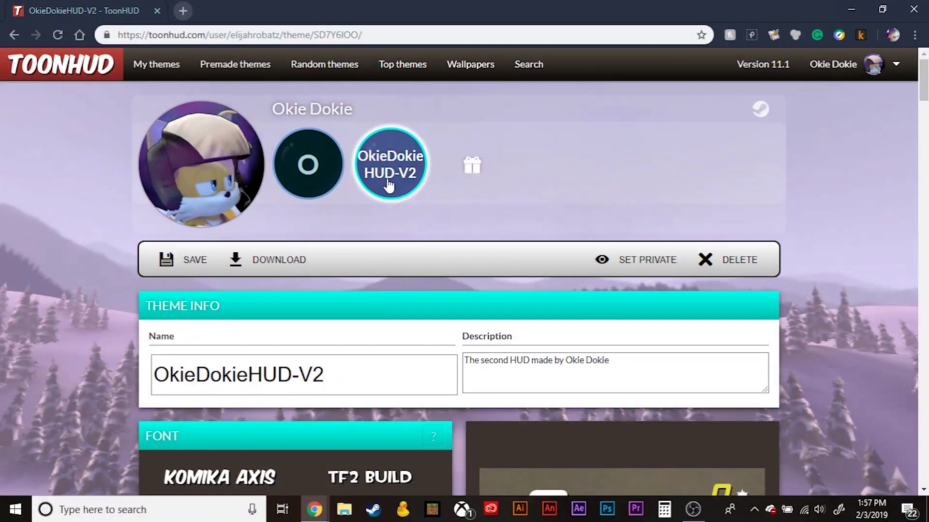
click(283, 262)
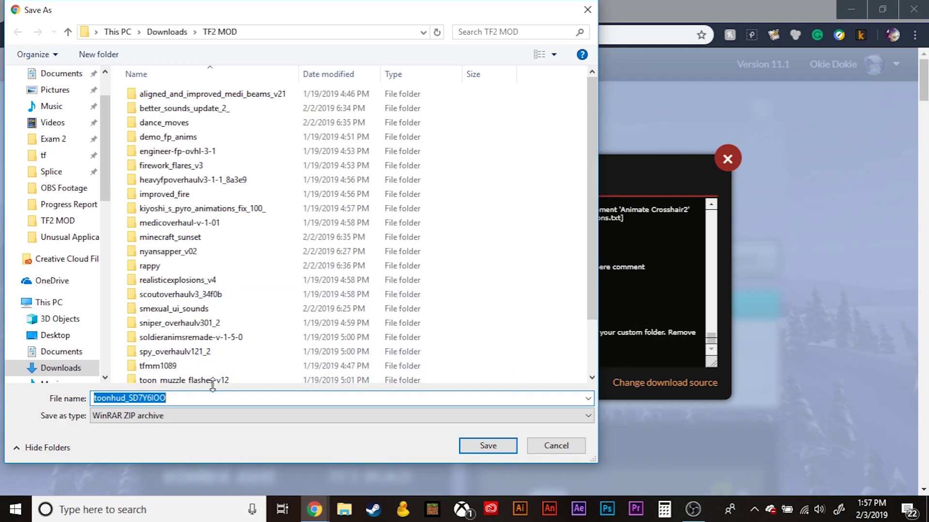
click(477, 444)
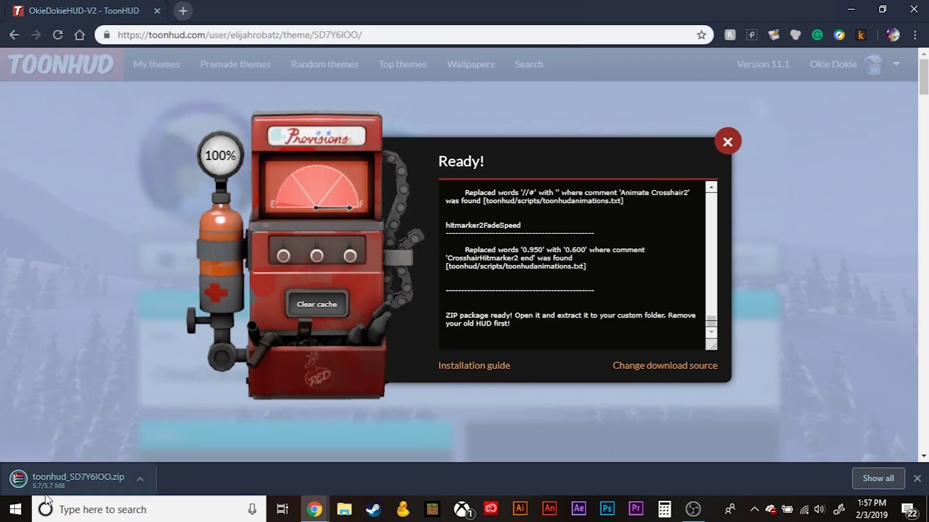
Step: Switch to File Explorer and open the pinned tf folder
click(344, 507)
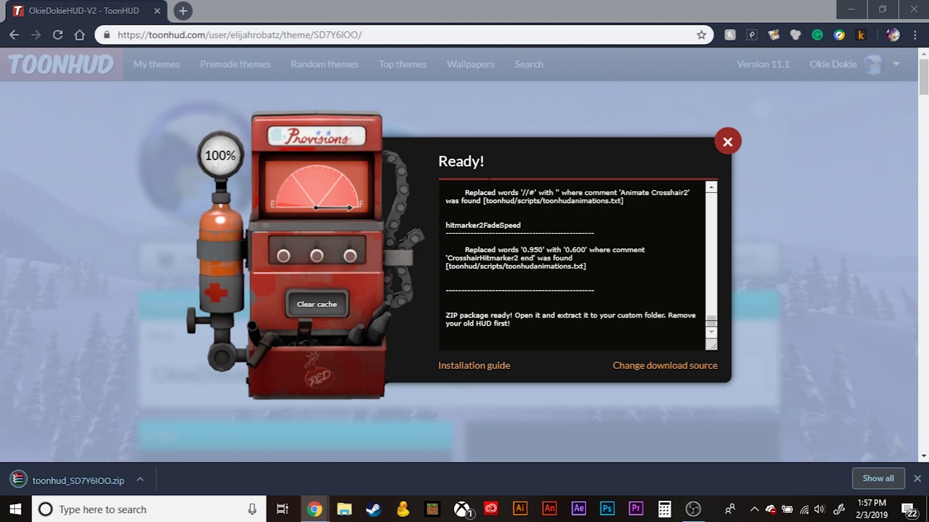
scroll(400, 338, down, 4)
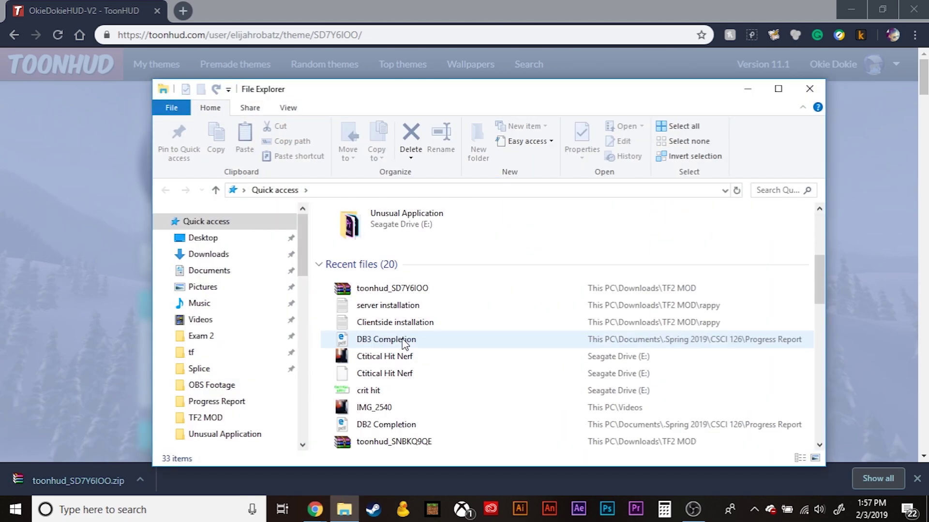
click(193, 354)
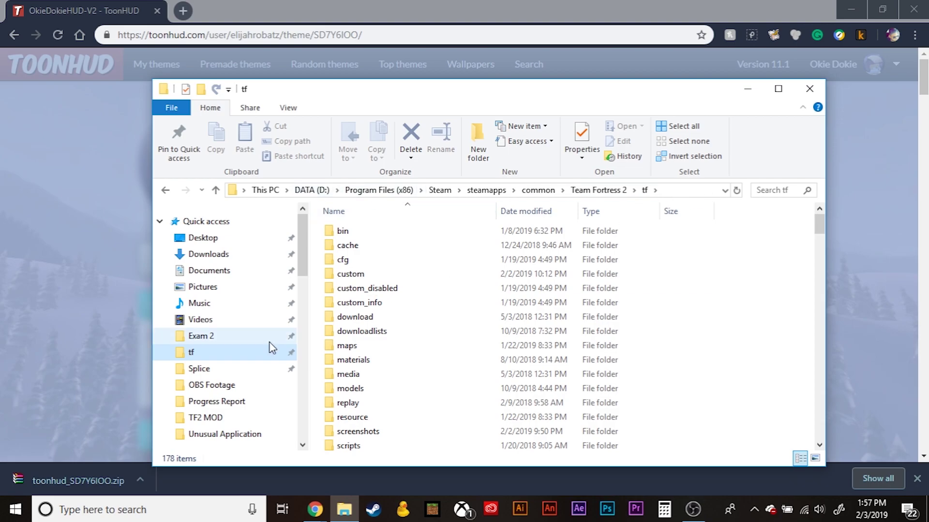
Step: Browse from the DATA (D:) drive through Program Files (x86) and Steam to the steamapps folder
scroll(224, 409, down, 5)
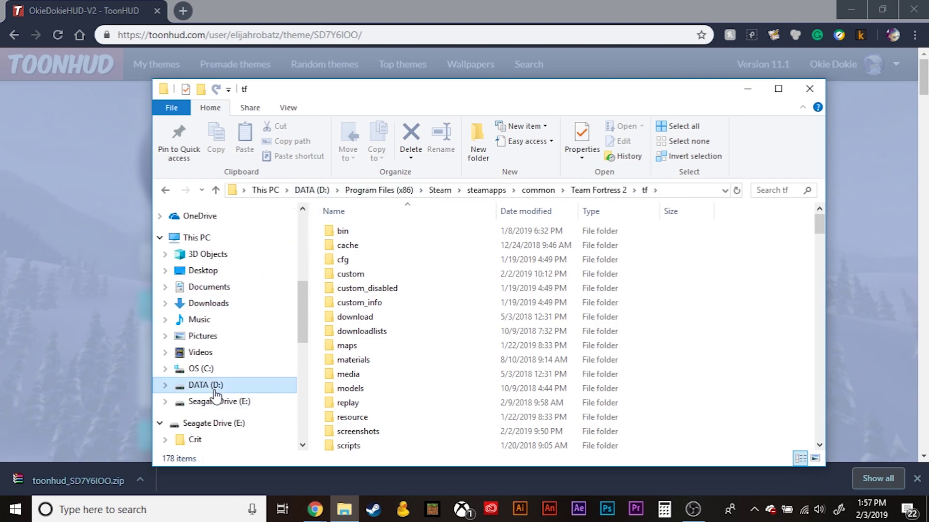
click(214, 390)
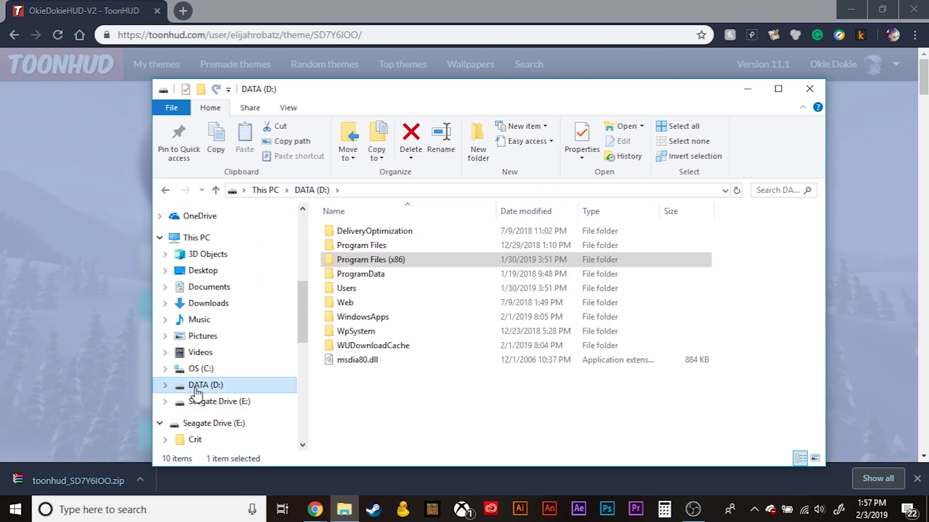
double_click(401, 269)
scroll(402, 269, down, 3)
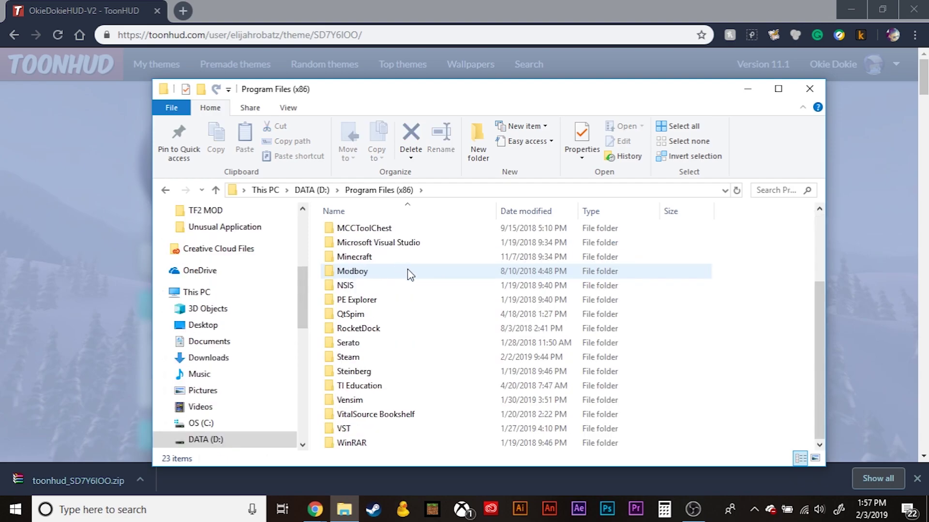
double_click(368, 358)
scroll(377, 341, down, 5)
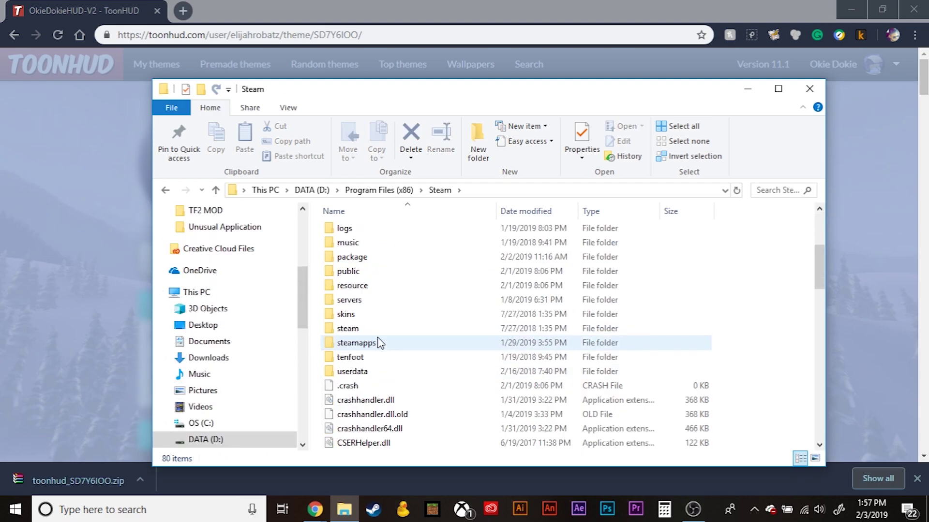
double_click(365, 287)
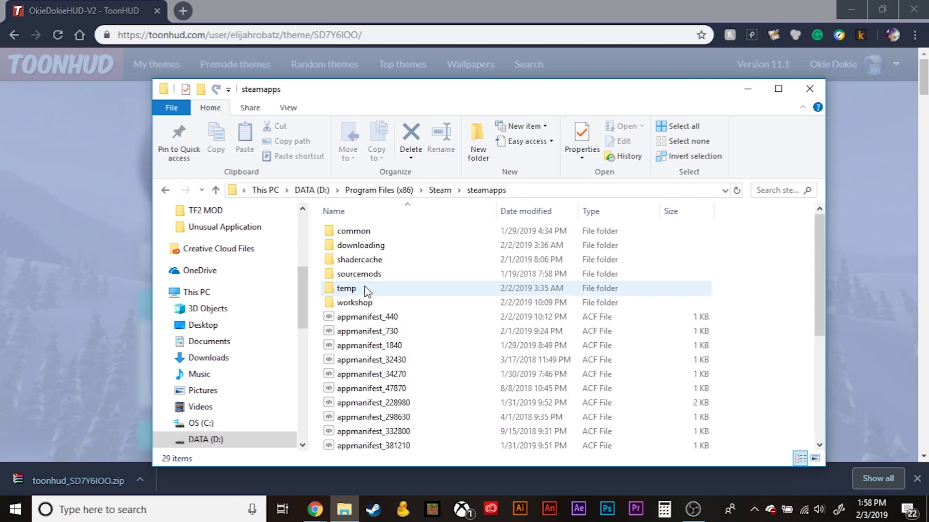
Step: Go through common and Team Fortress 2 to open the game's tf folder
double_click(370, 232)
scroll(421, 290, down, 2)
scroll(416, 329, up, 1)
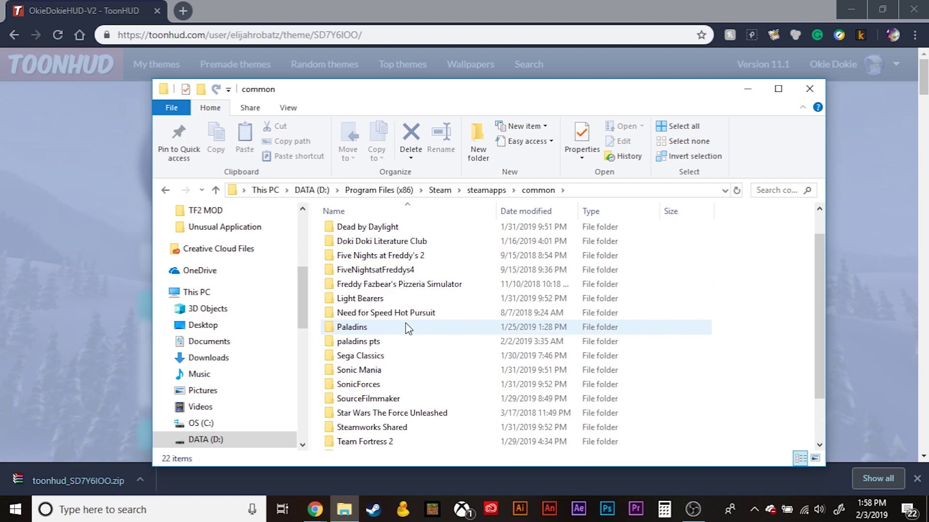
scroll(401, 353, down, 1)
click(384, 386)
double_click(384, 386)
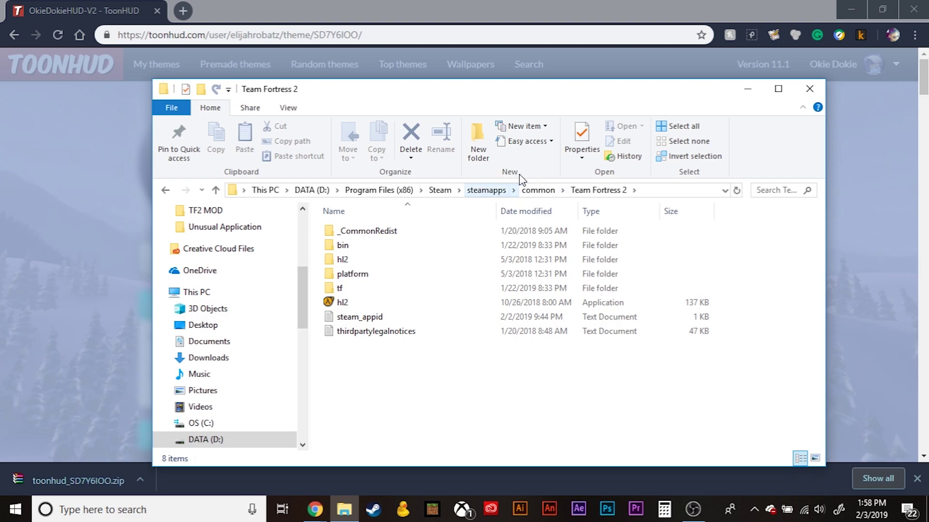
double_click(341, 289)
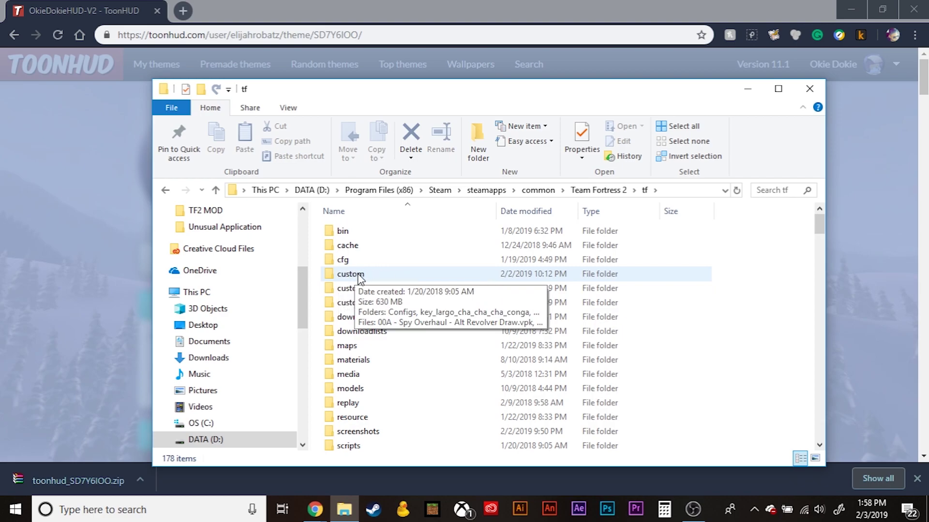
Step: Try creating a new folder named custom inside the tf folder, and discard it
right_click(718, 267)
mouse_move(772, 430)
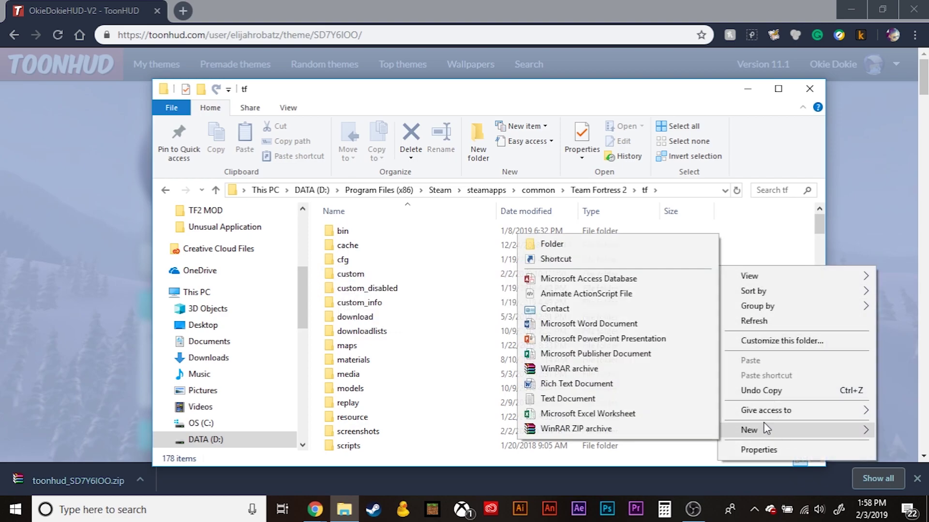
click(591, 251)
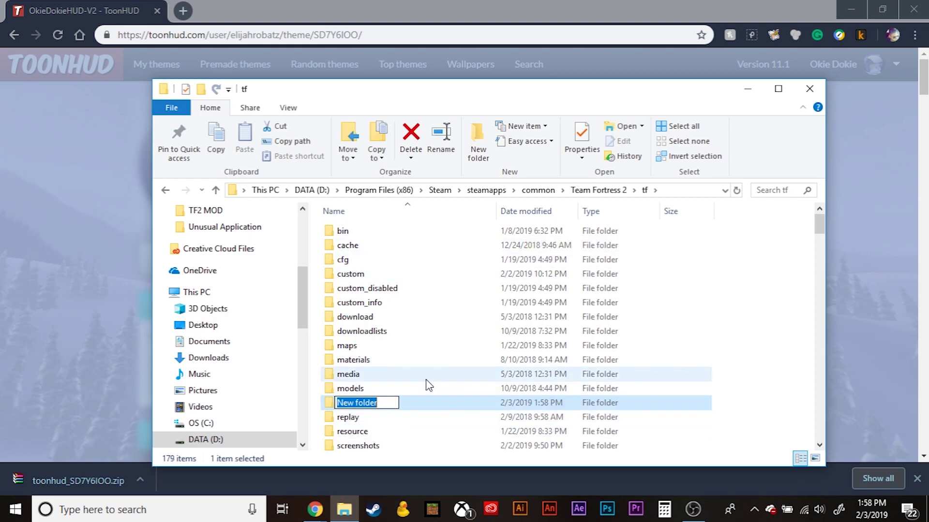
text(custom)
key(ctrl+a)
key(BackSpace)
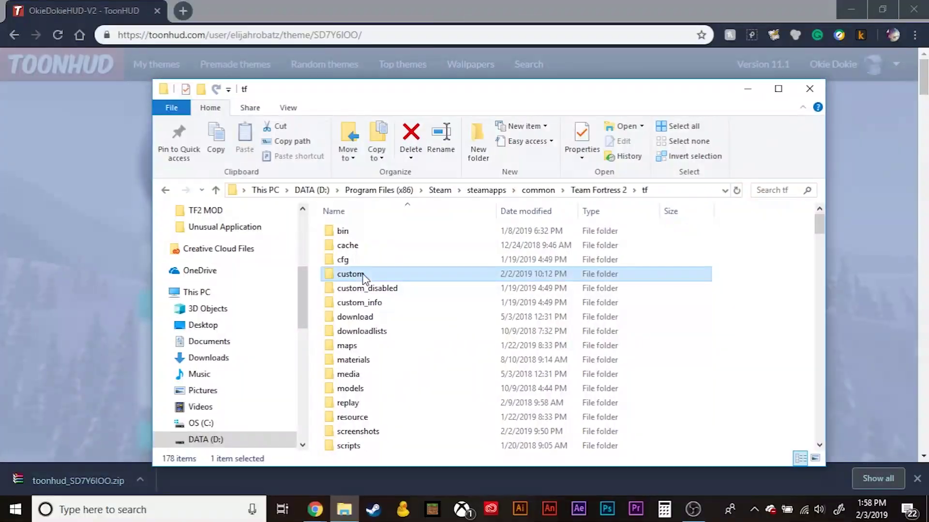
Step: Open the custom folder inside the tf folder and look through its contents
key(Return)
drag(465, 94, 527, 68)
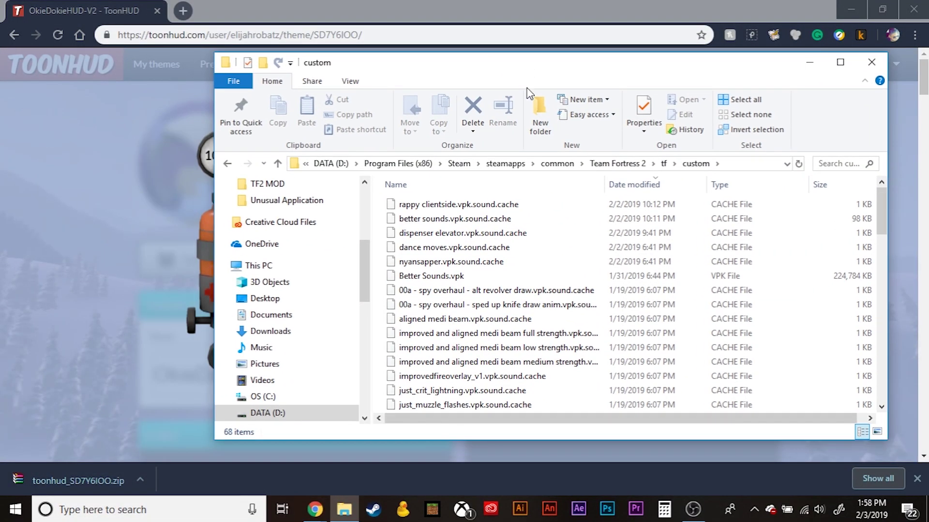
scroll(532, 315, down, 15)
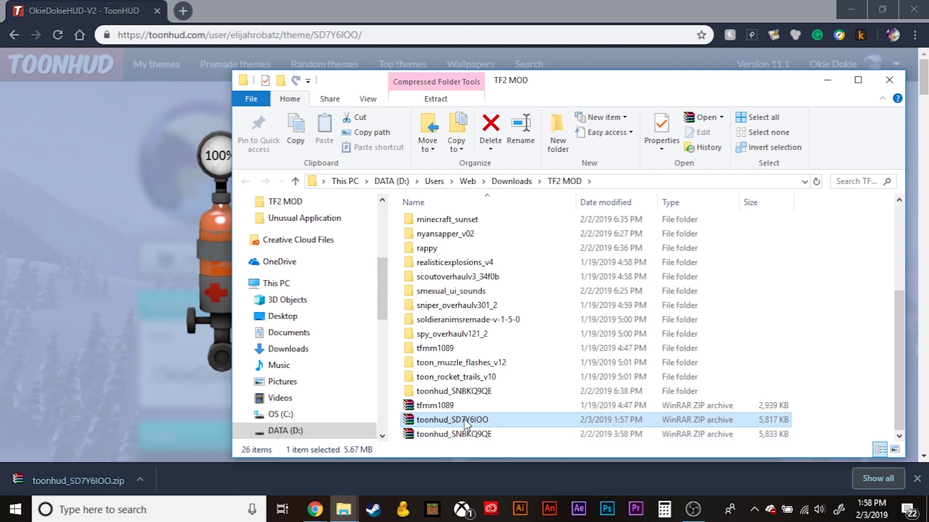
Step: Extract the toonhud_SD7Y6IOO archive in the TF2 MOD folder into a folder of the same name
right_click(461, 425)
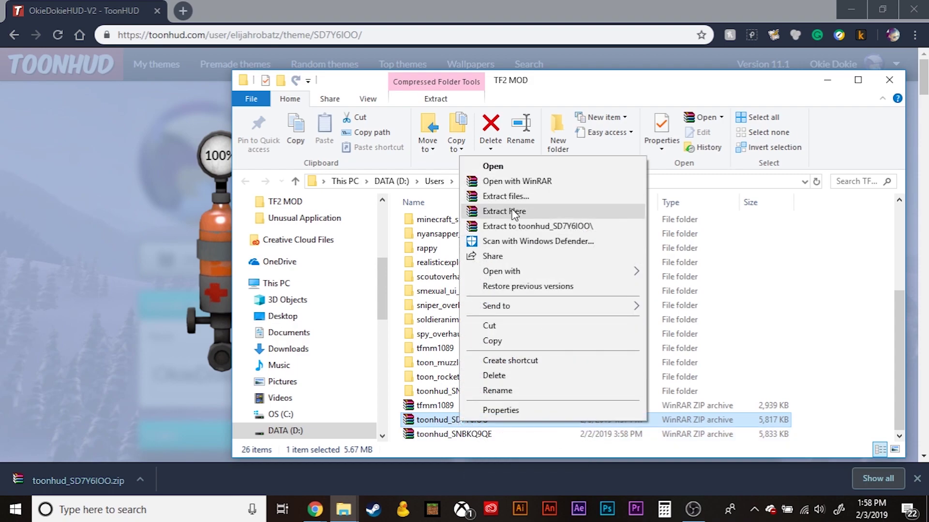
click(505, 226)
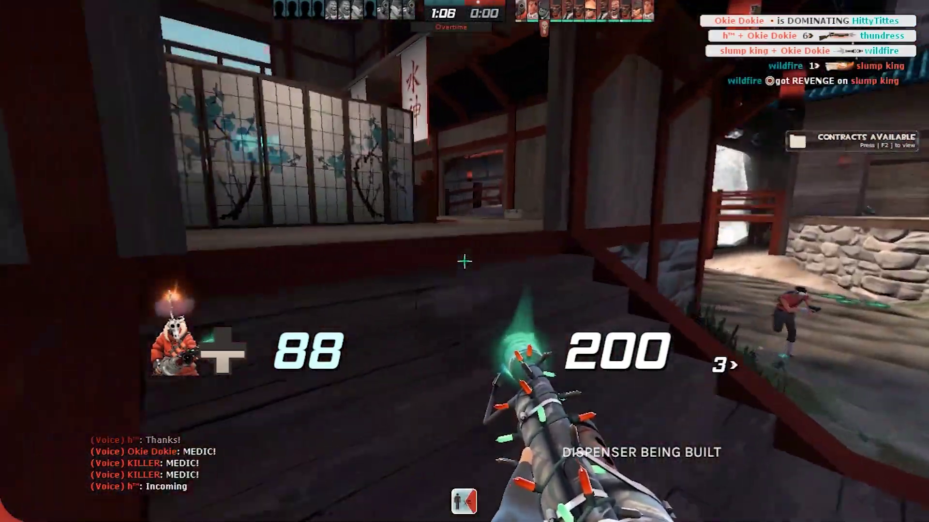
key(z)
key(1)
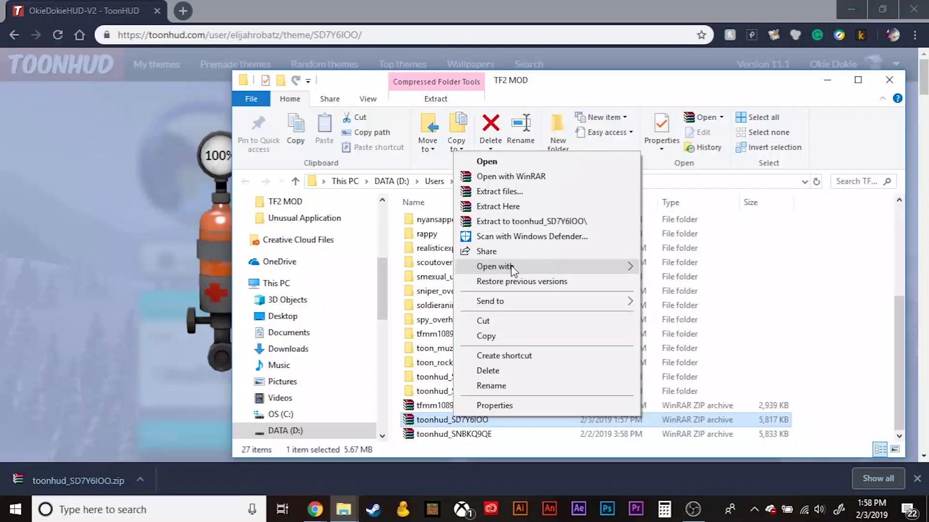
Step: Open the toonhud_SD7Y6IOO archive as a compressed folder, select toonhud and try the Extract all method
click(716, 266)
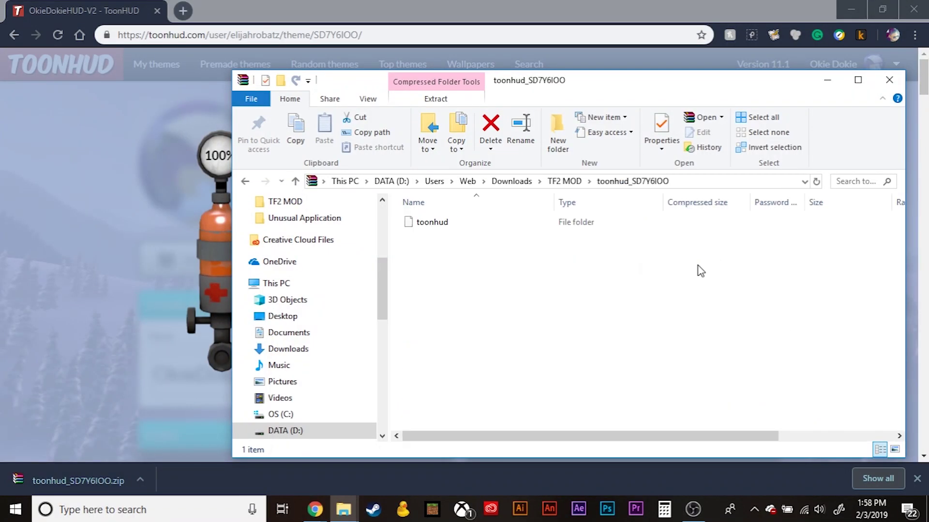
click(453, 228)
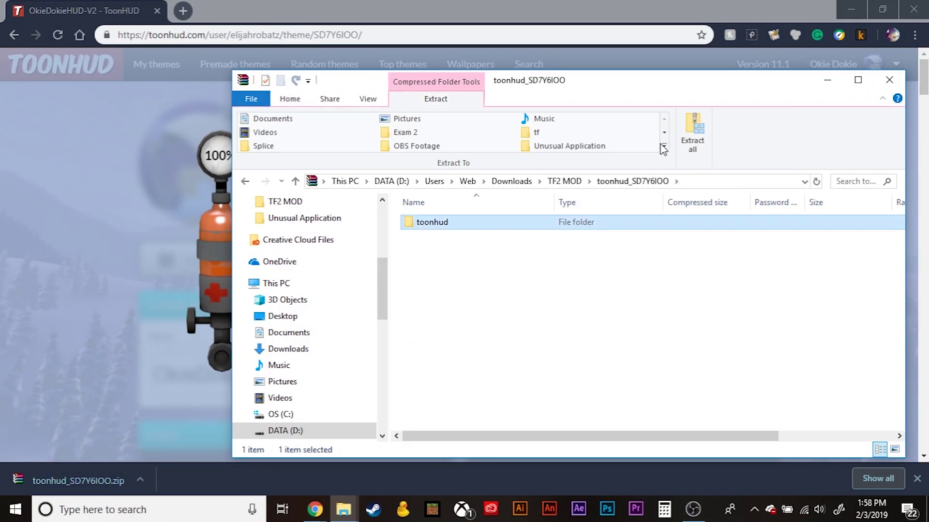
click(692, 136)
click(587, 385)
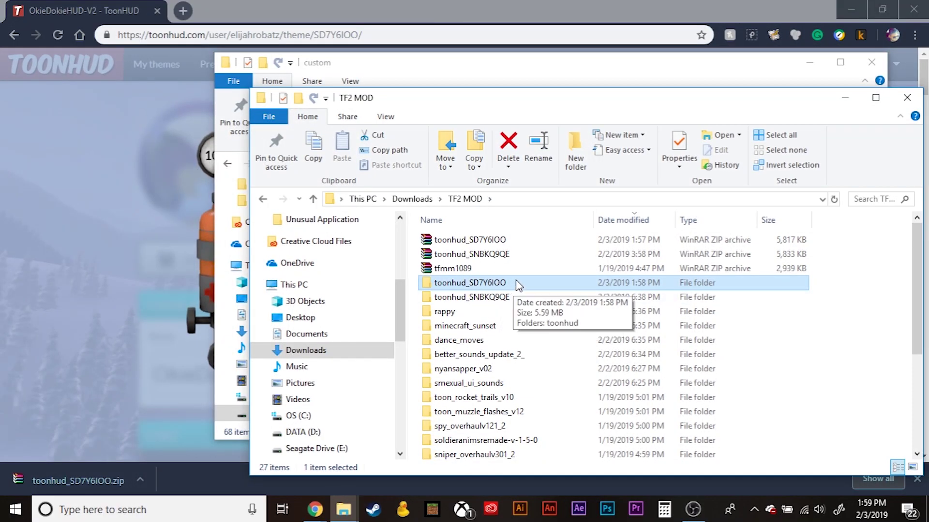
Step: Open the extracted toonhud_SD7Y6IOO folder, select its toonhud folder, and place the window beside the custom folder window
double_click(516, 282)
click(468, 242)
drag(470, 105, 763, 96)
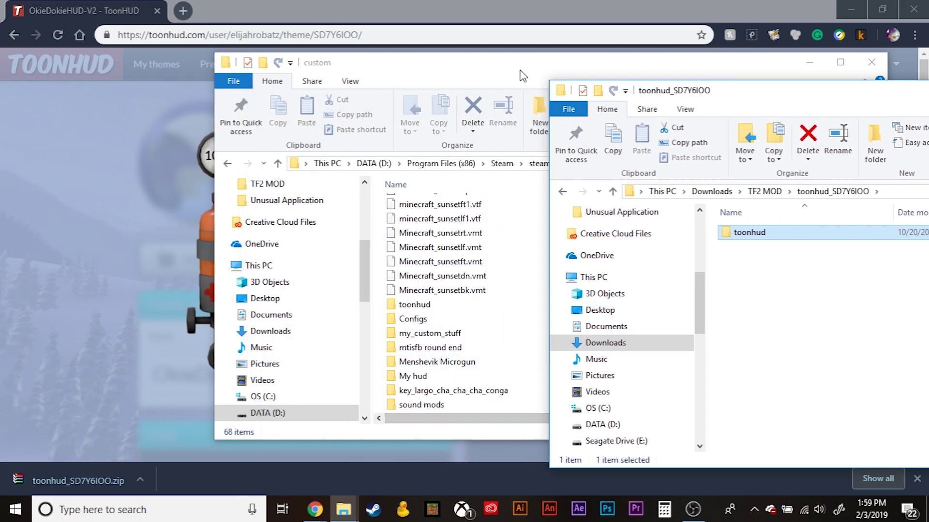
Step: Move the extracted toonhud folder into the game's custom folder, arranging both windows so they are accessible
drag(520, 70, 458, 70)
click(850, 309)
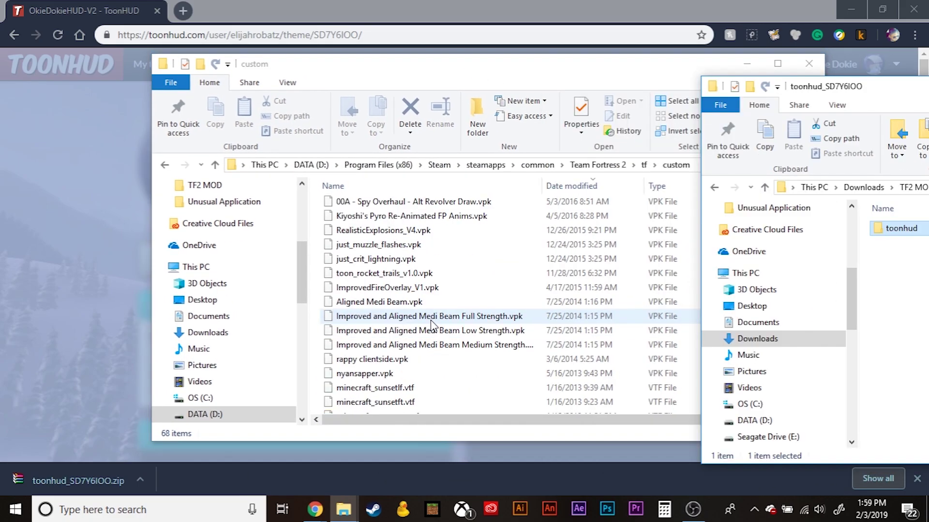
scroll(450, 266, down, 5)
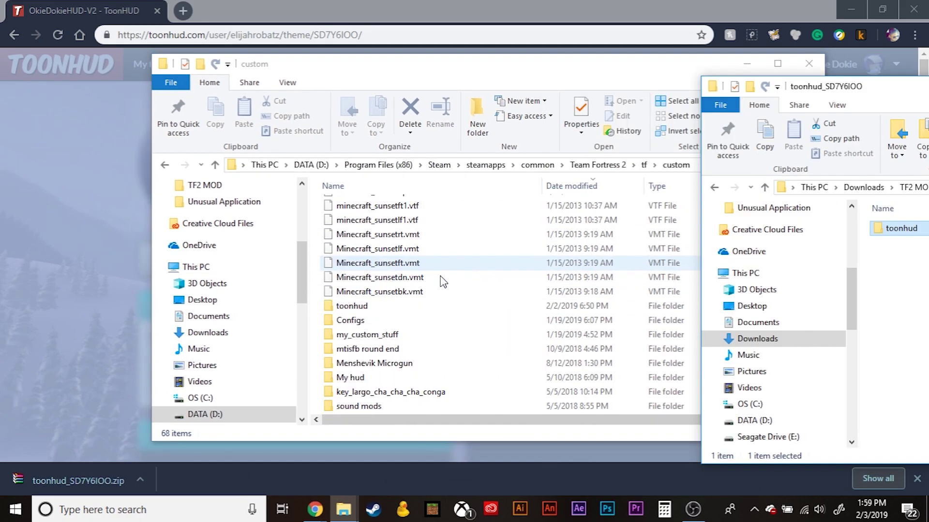
drag(878, 228, 313, 309)
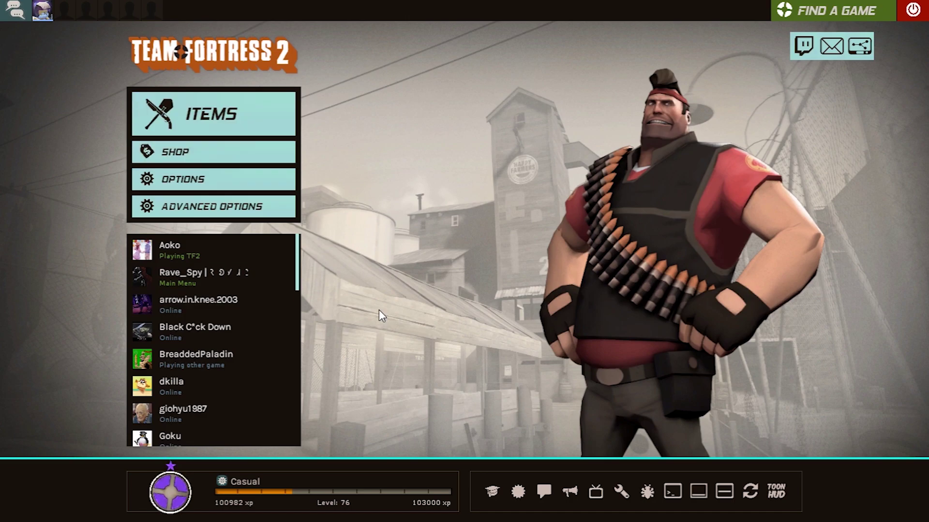
Step: In Team Fortress 2, view the items backpack with the new HUD and return to the main menu
click(249, 120)
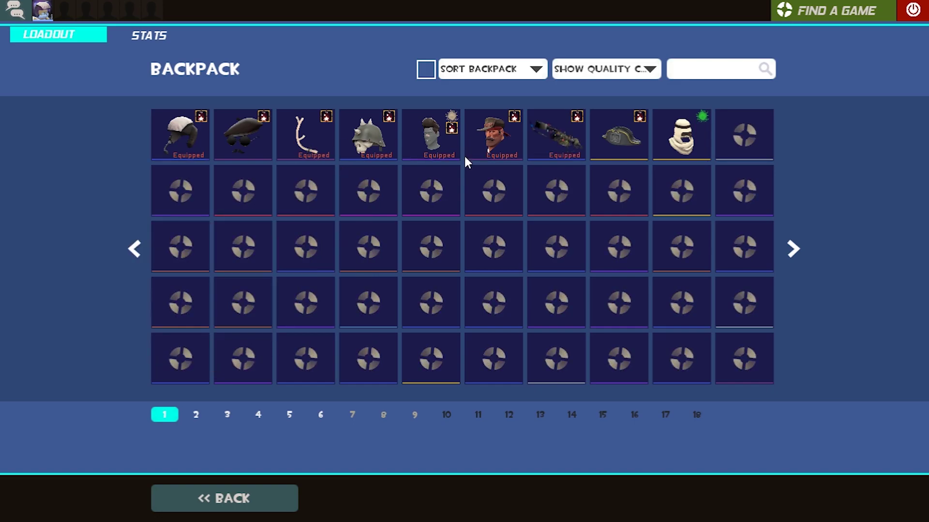
mouse_move(739, 146)
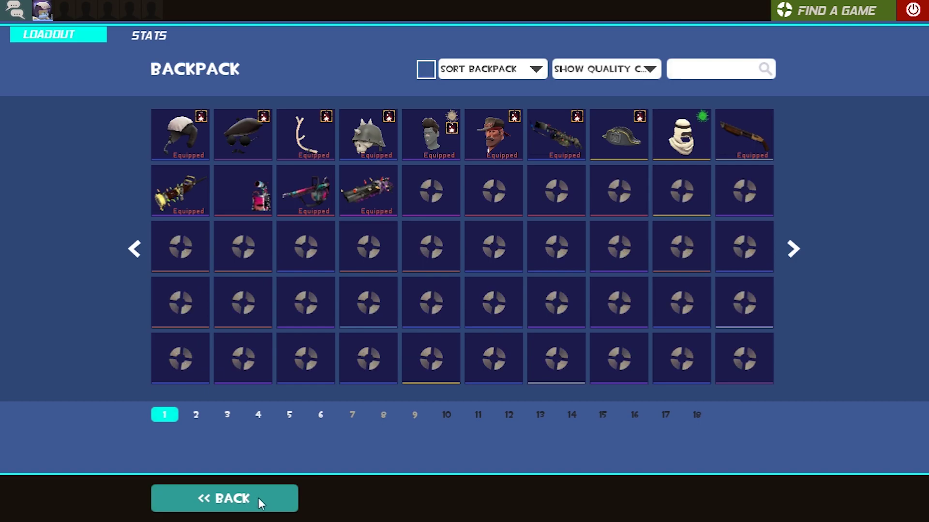
click(260, 500)
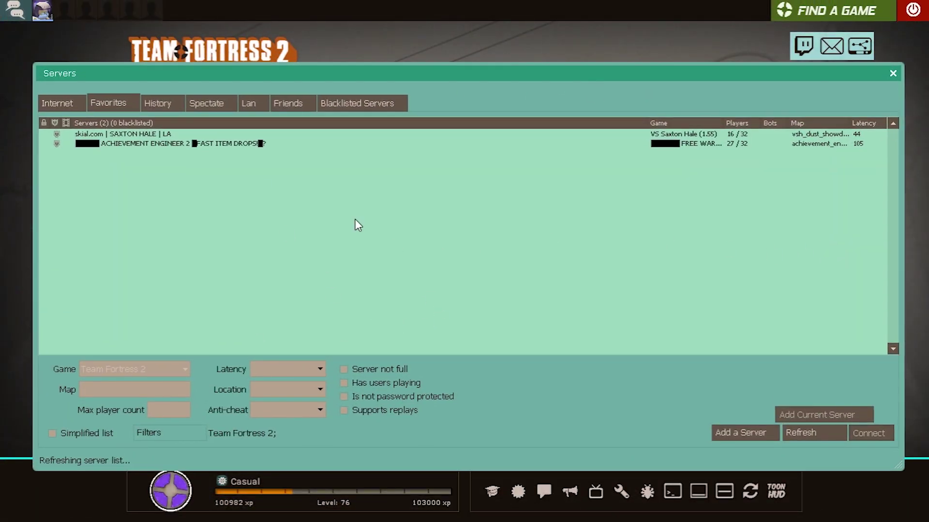
Step: Review the server browser's HUD styling across the Internet, Friends, Blacklisted Servers, Lan, Spectate, History and Favorites lists
click(68, 108)
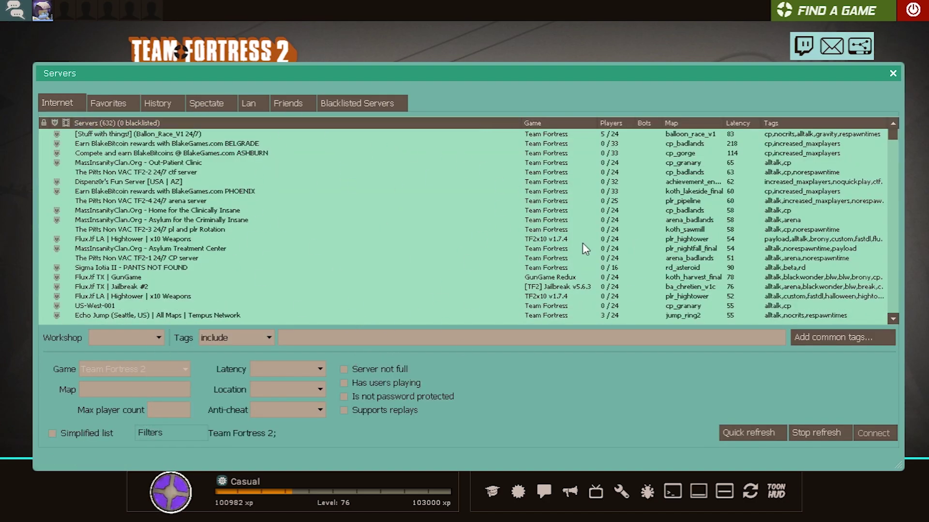
click(318, 104)
click(298, 104)
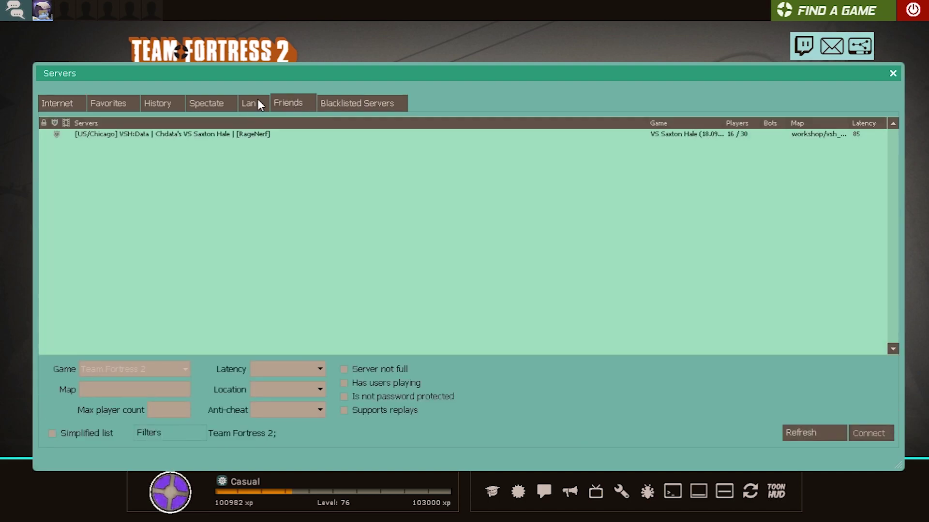
click(388, 103)
click(250, 100)
click(215, 102)
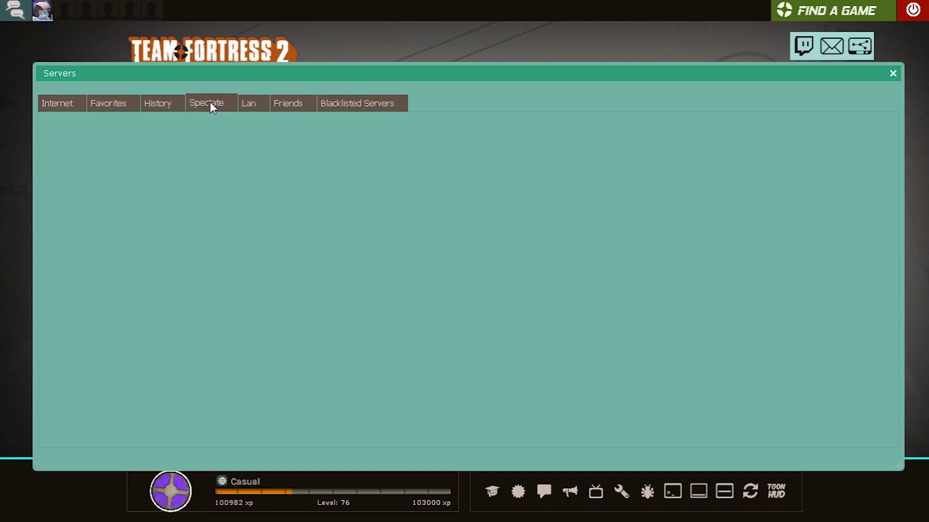
click(142, 98)
click(112, 100)
click(207, 99)
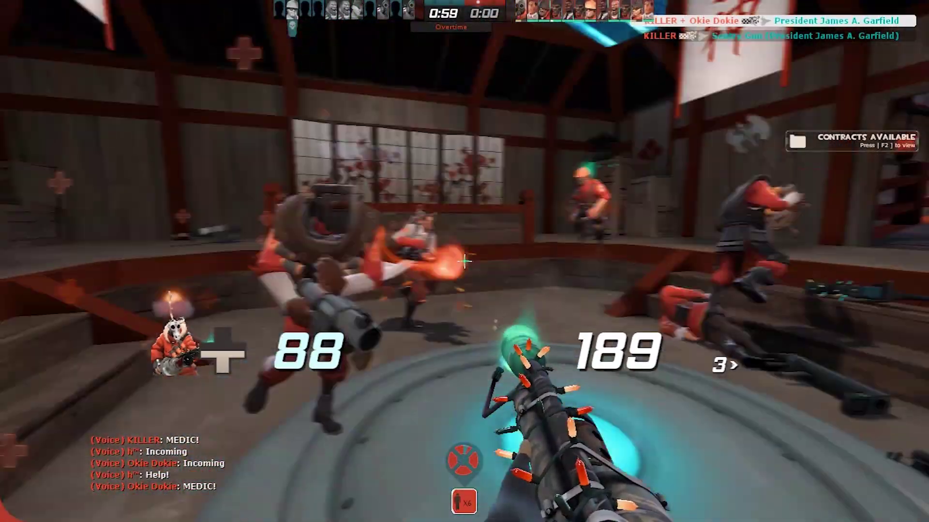
key(z)
key(2)
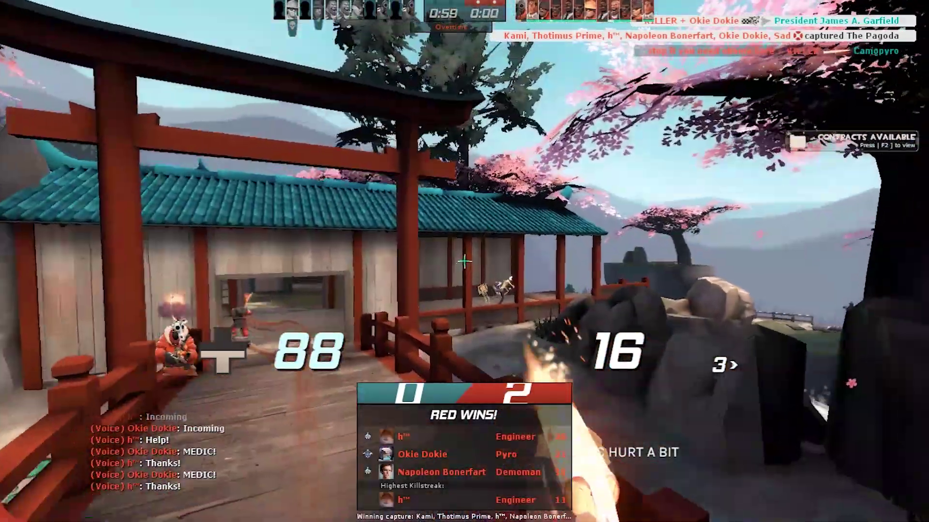
click(464, 261)
key(1)
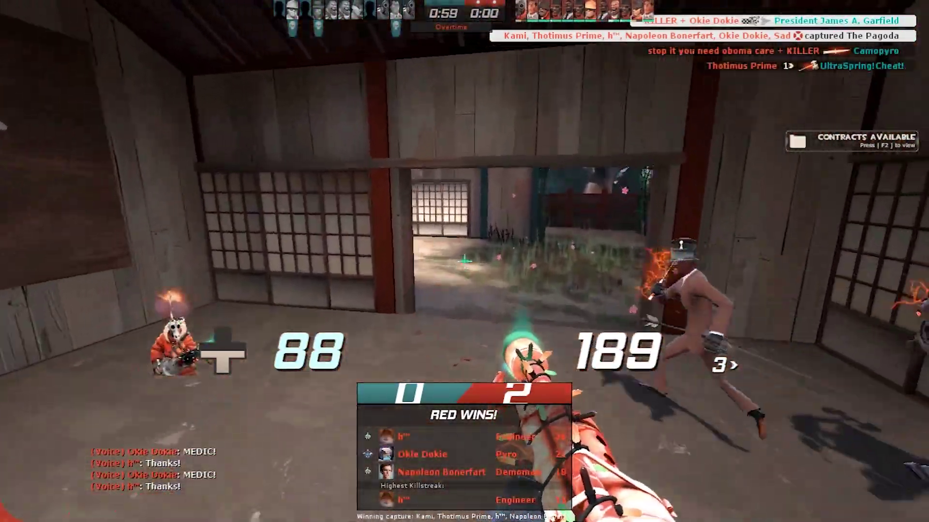
drag(464, 261, 464, 262)
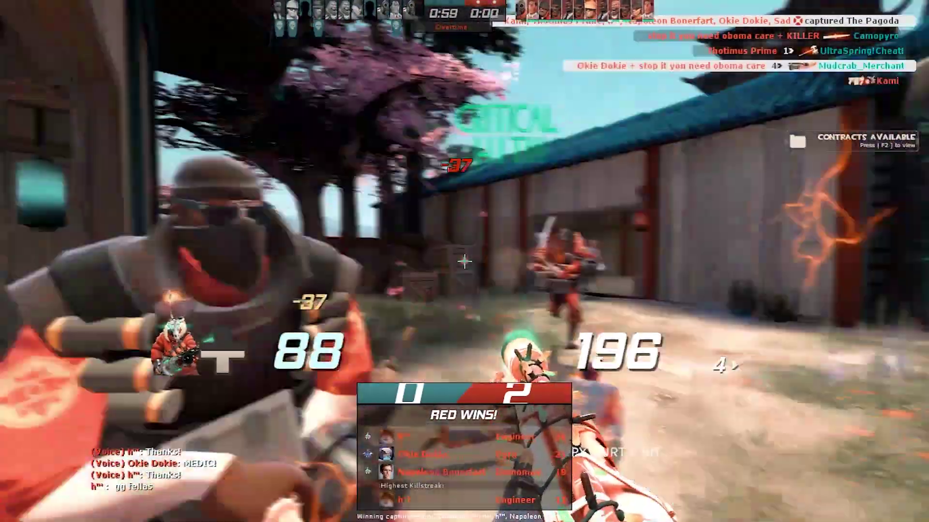
click(464, 261)
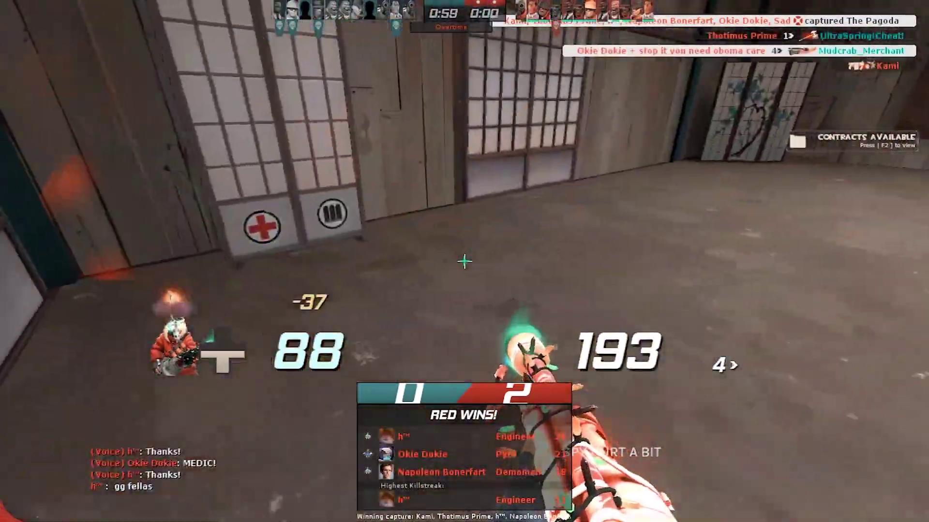
key(g)
key(4)
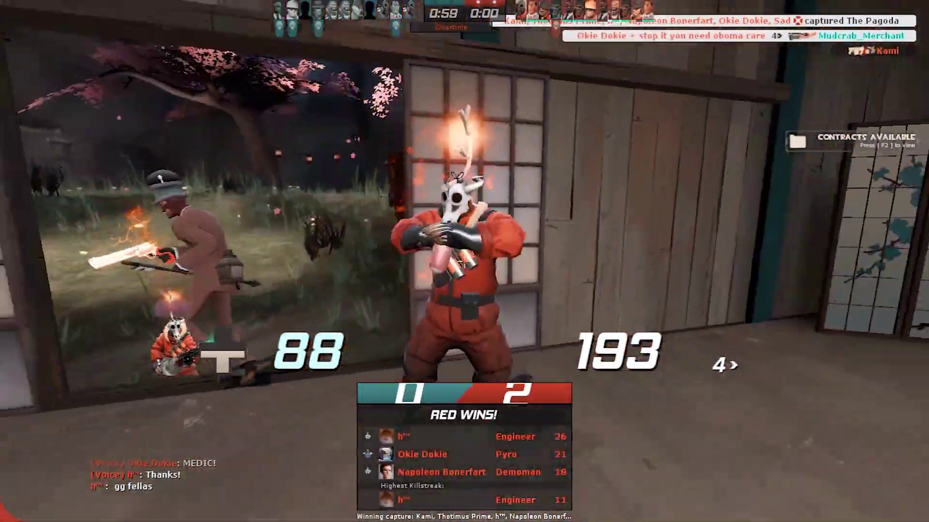